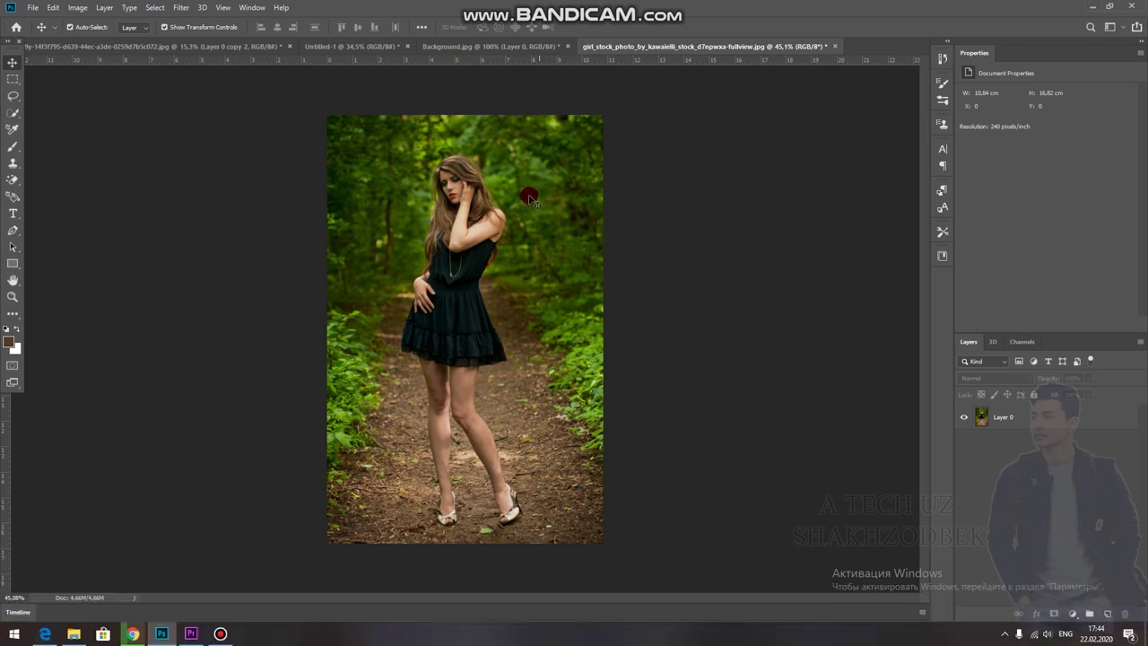
- Select the forest-path portrait's Layer 0 in the Layers panel
click(1011, 425)
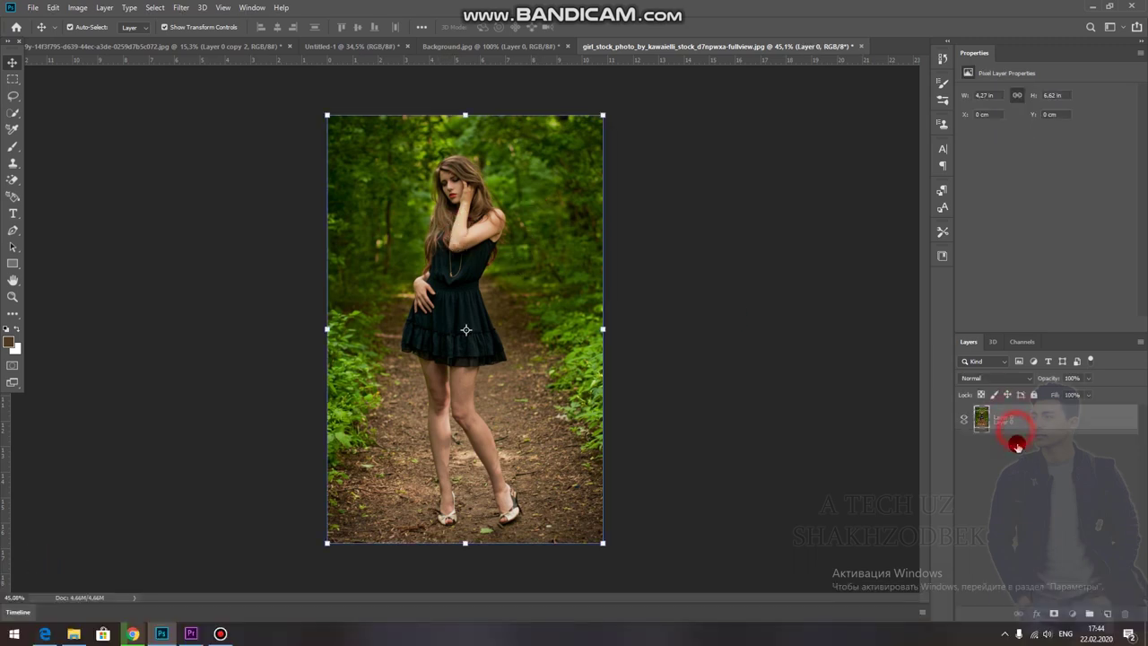
- Duplicate Layer 0 as a backup, then Quick Select the woman's whole figure on Layer 0
drag(1011, 423, 1016, 451)
click(1008, 418)
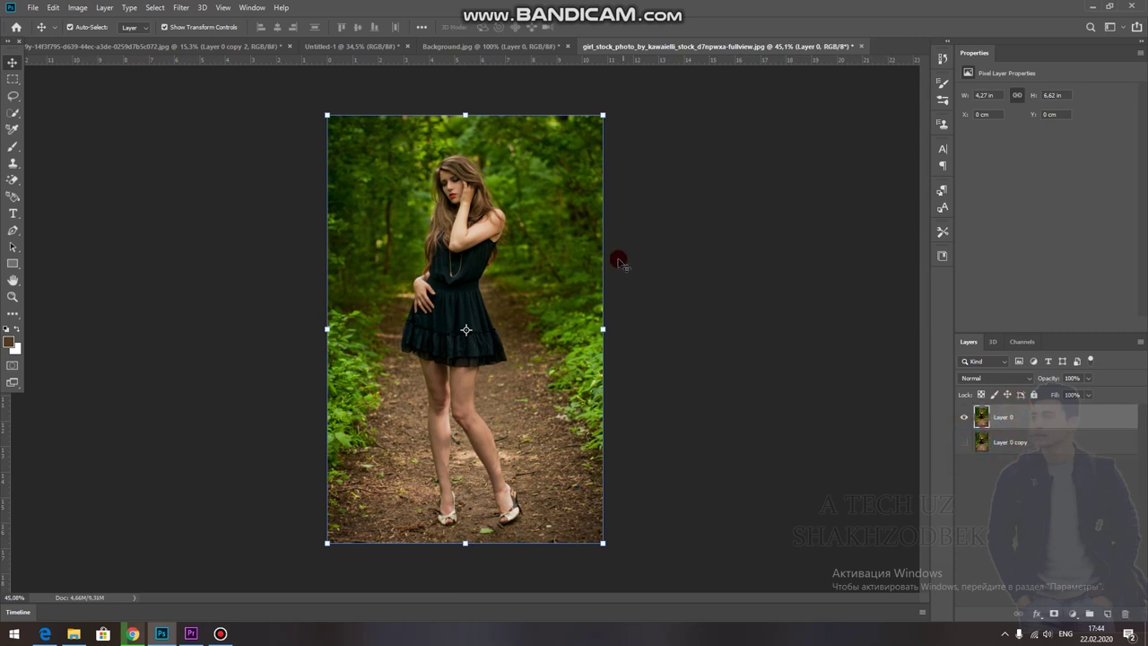
scroll(464, 144, up, 2)
scroll(461, 130, up, 2)
scroll(458, 113, up, 1)
scroll(453, 96, up, 2)
scroll(310, 119, up, 2)
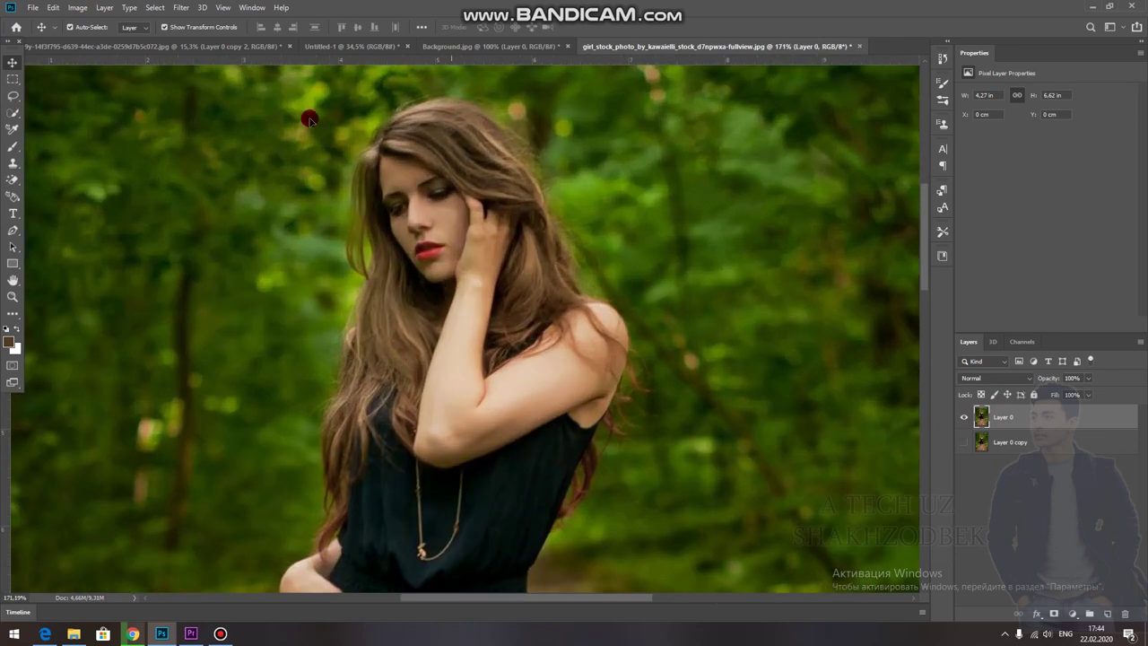
click(13, 113)
mouse_move(399, 103)
mouse_down()
mouse_move(418, 129)
mouse_move(457, 120)
mouse_up()
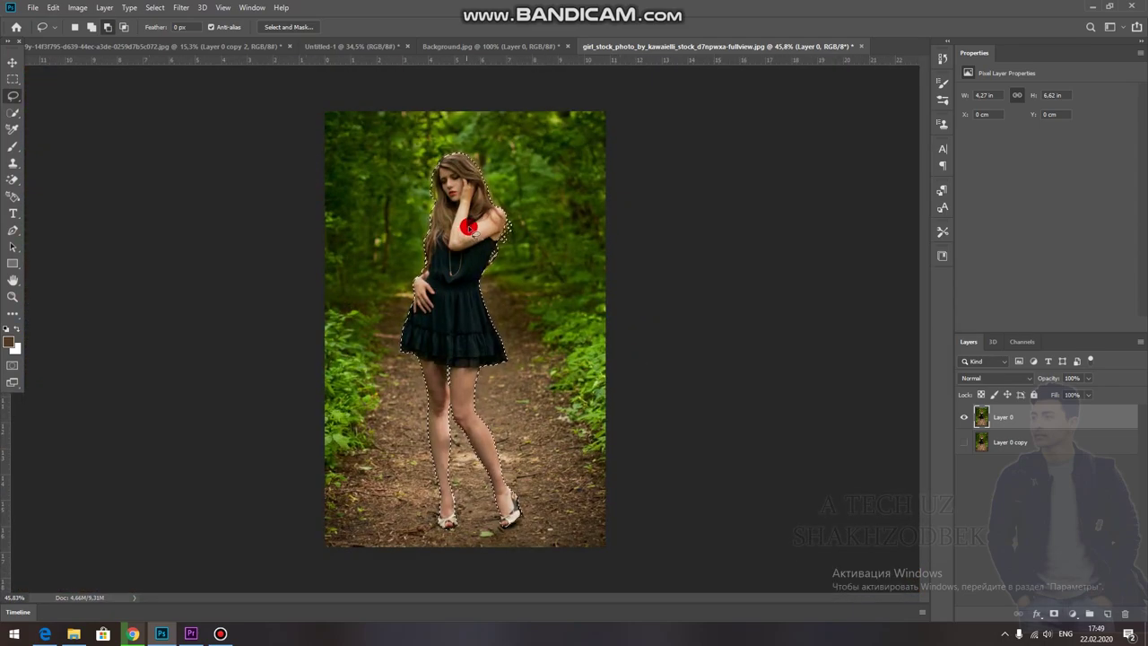
- Copy the selected woman onto a new Layer 1 with Layer Via Copy
right_click(456, 236)
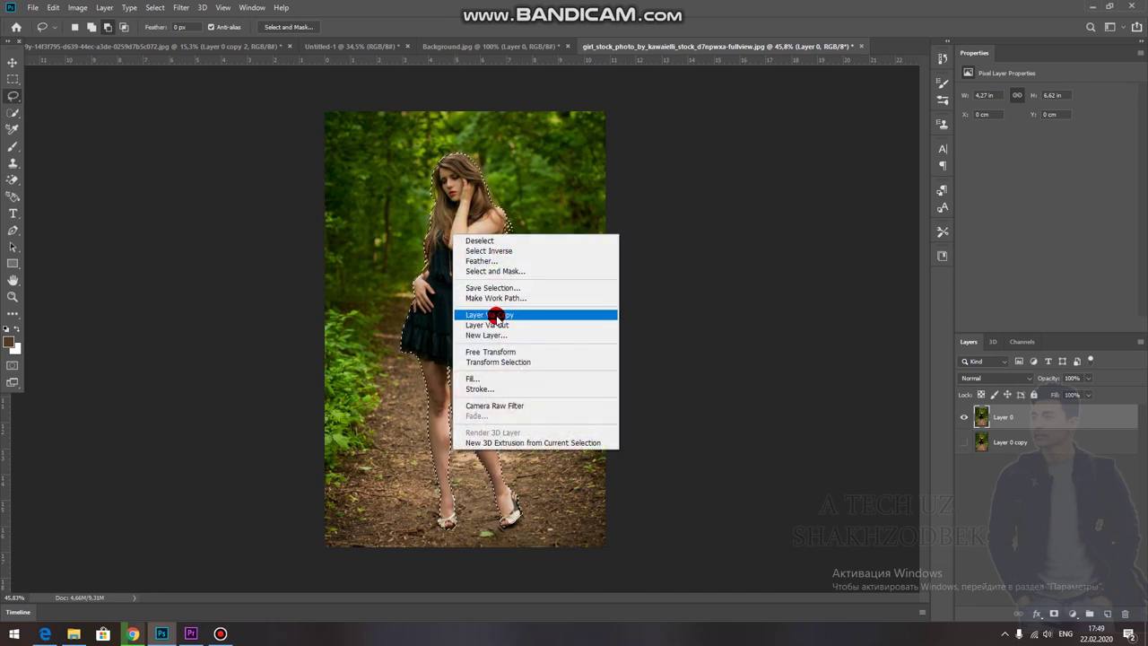
click(516, 316)
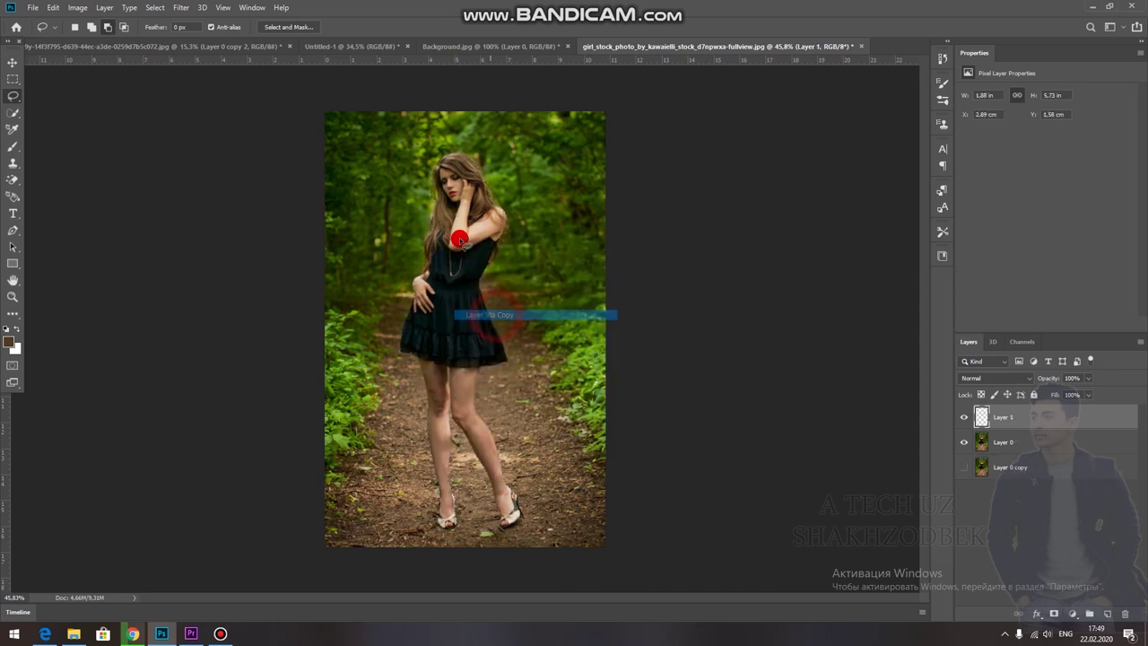
click(11, 63)
- Check the cut-out by toggling Layer 0's visibility, then hide Layer 1
click(966, 444)
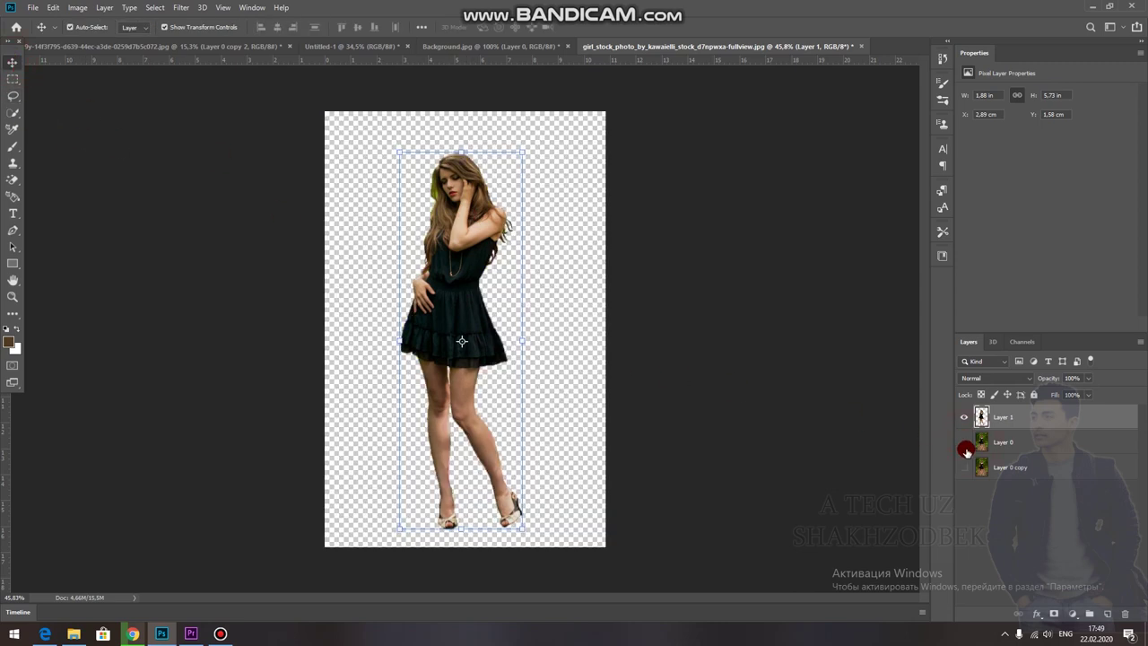
click(963, 442)
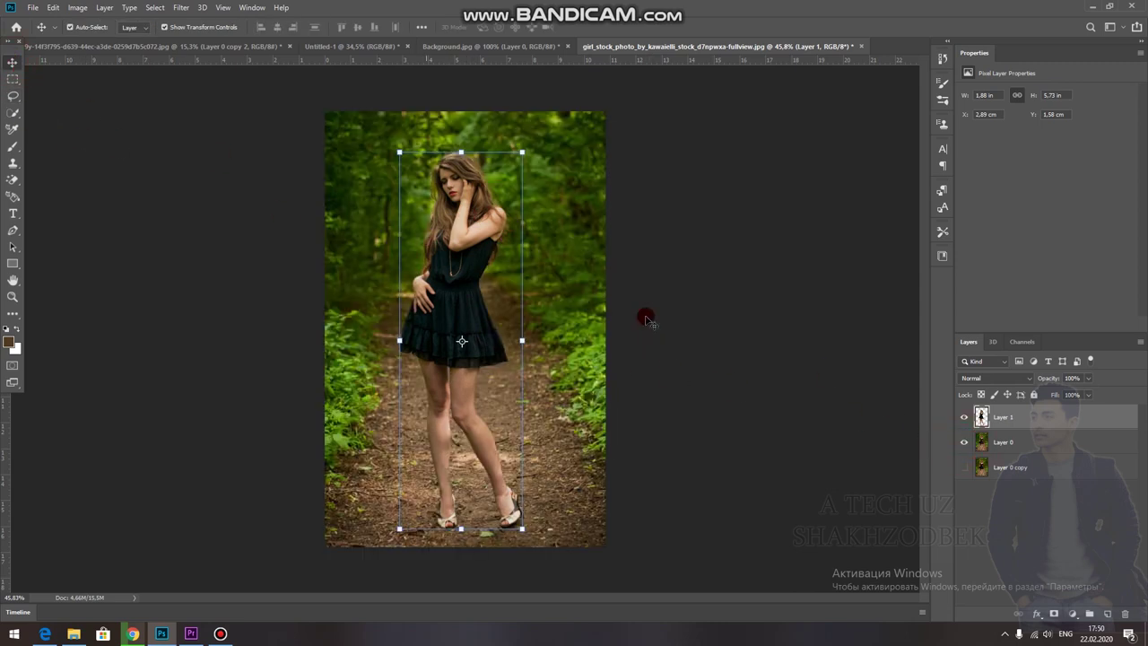
click(1008, 446)
click(966, 418)
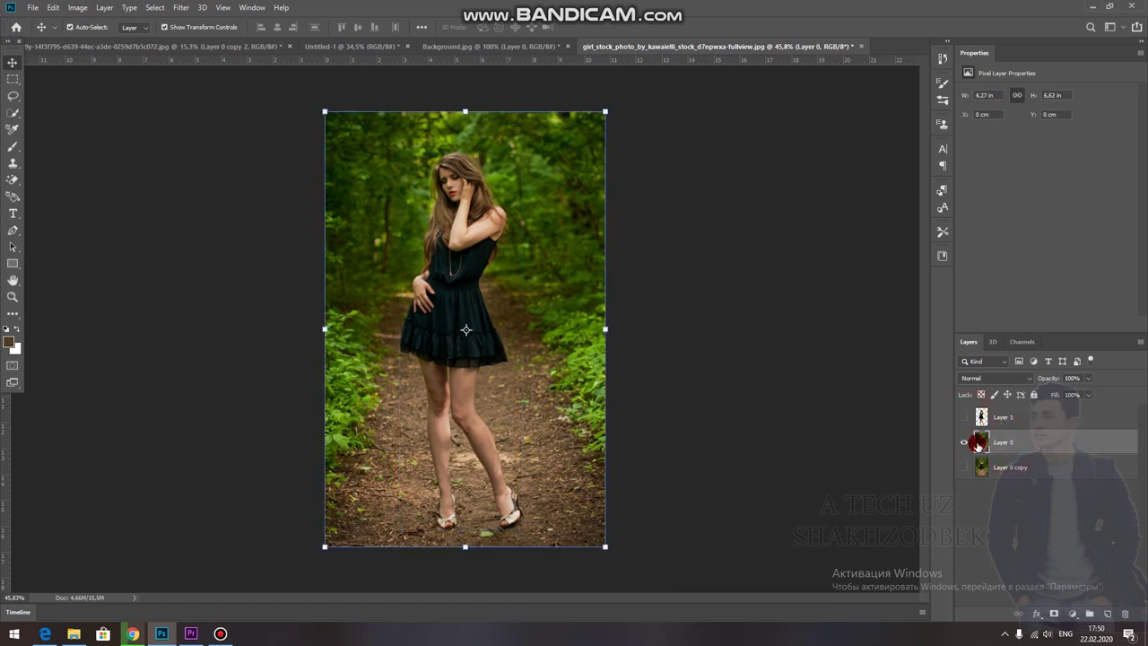
click(12, 94)
- Lasso around the woman and Content-Aware fill her out of the forest path
mouse_move(435, 154)
mouse_down()
mouse_move(408, 326)
mouse_move(462, 494)
mouse_move(506, 450)
mouse_move(485, 391)
mouse_up()
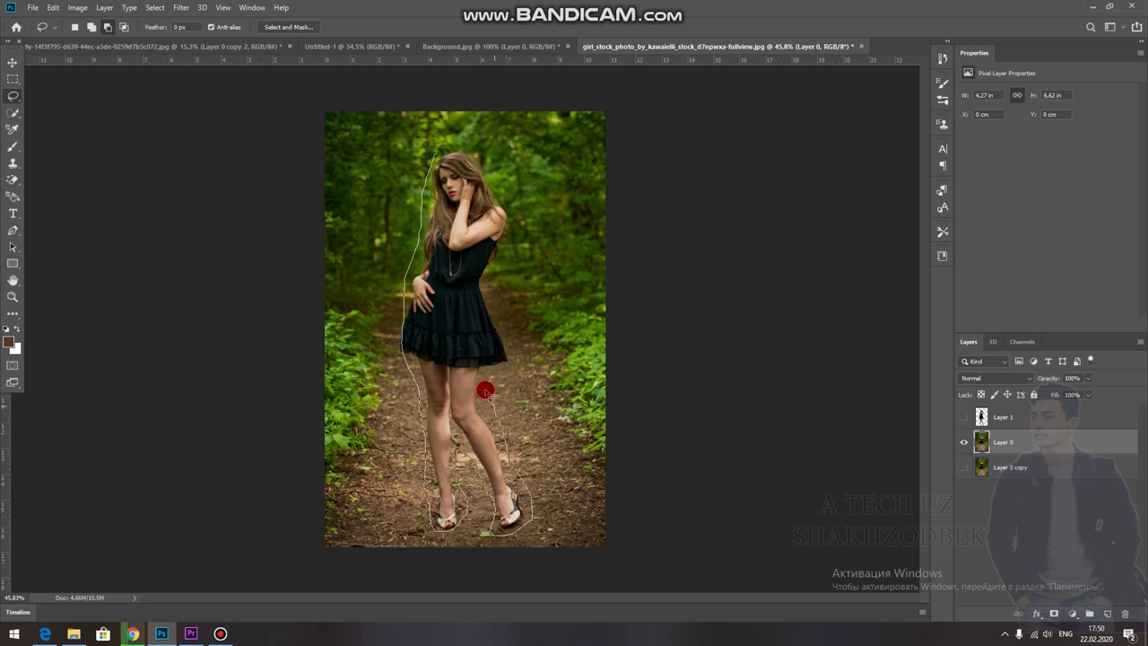
mouse_move(519, 344)
mouse_down()
mouse_move(502, 314)
mouse_move(515, 216)
mouse_move(458, 151)
mouse_move(435, 159)
mouse_move(437, 182)
mouse_up()
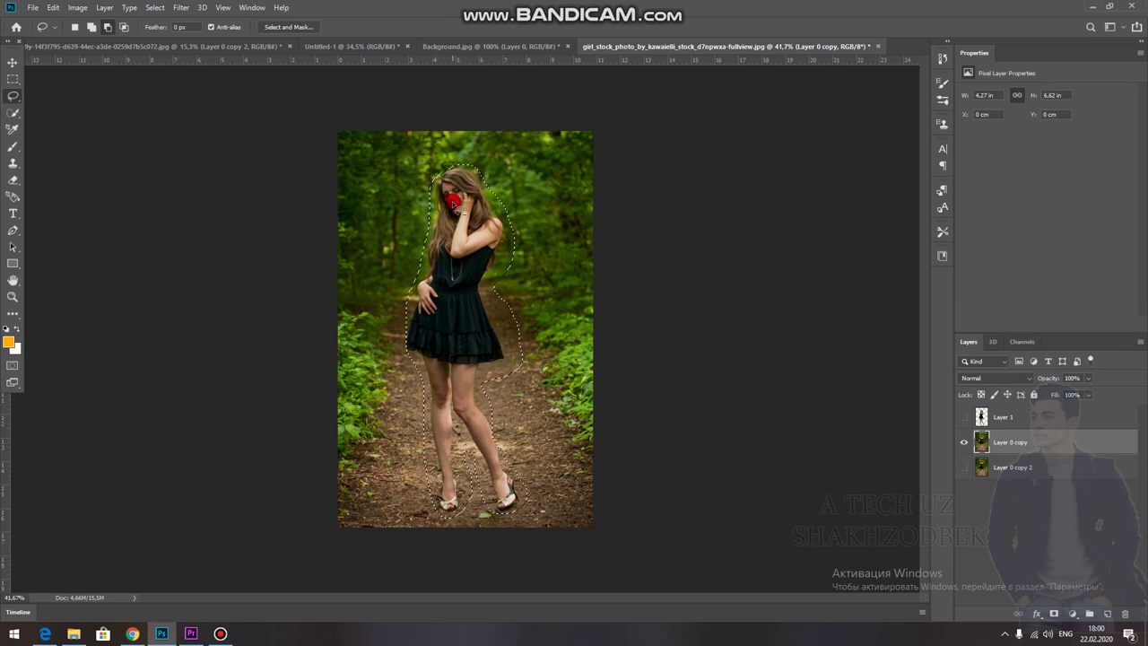
right_click(451, 202)
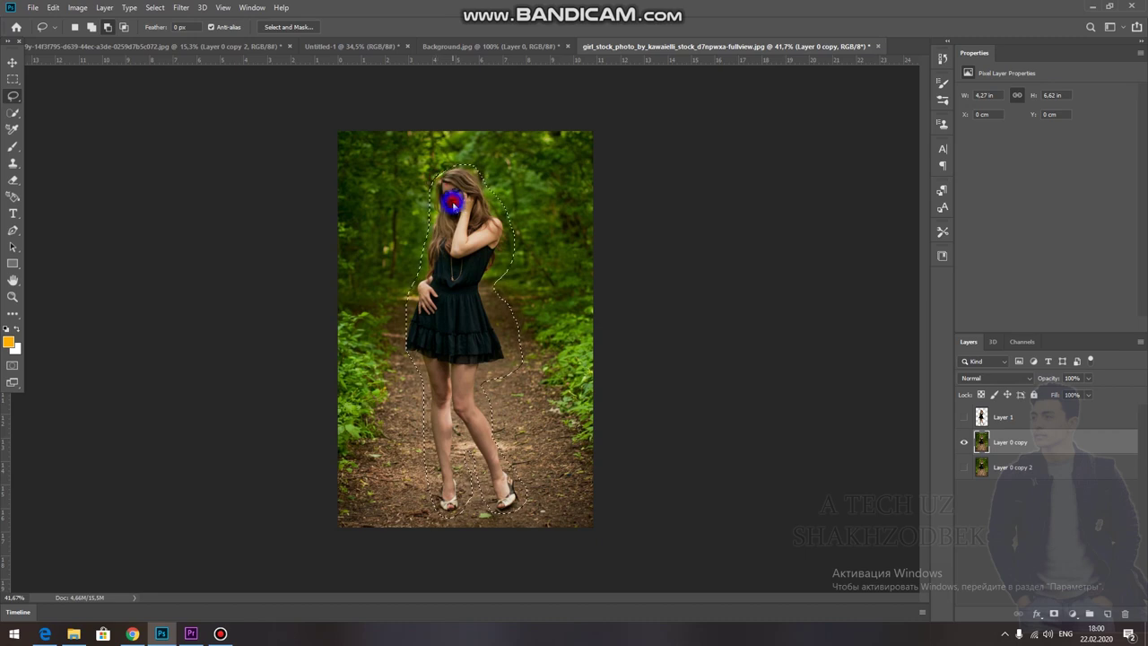
click(473, 348)
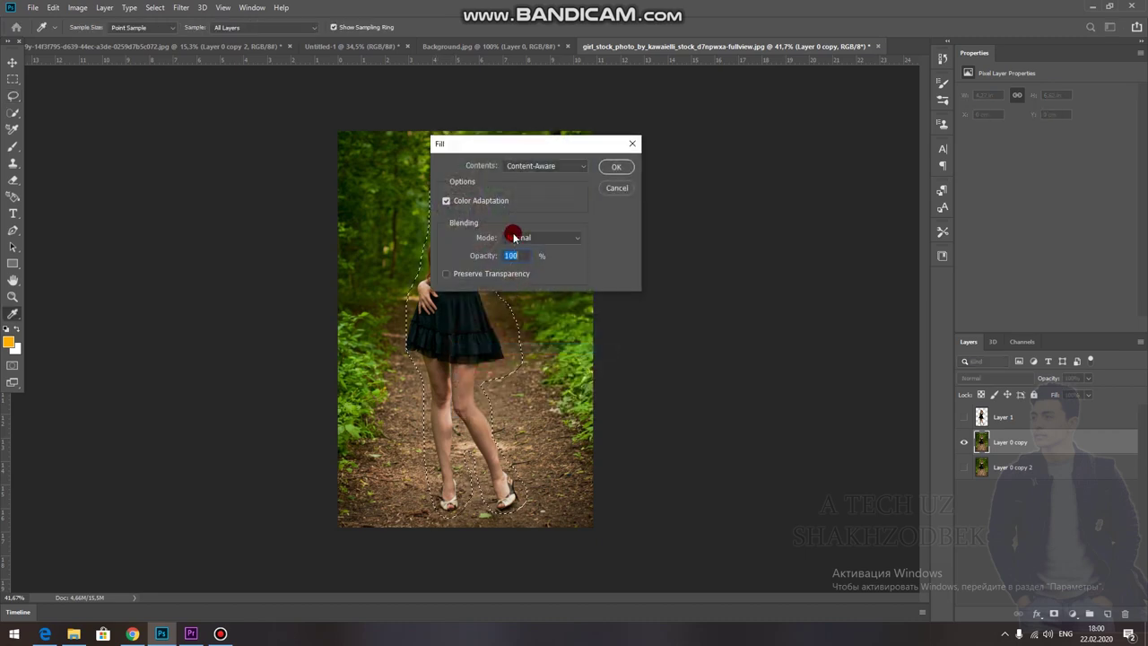
click(528, 169)
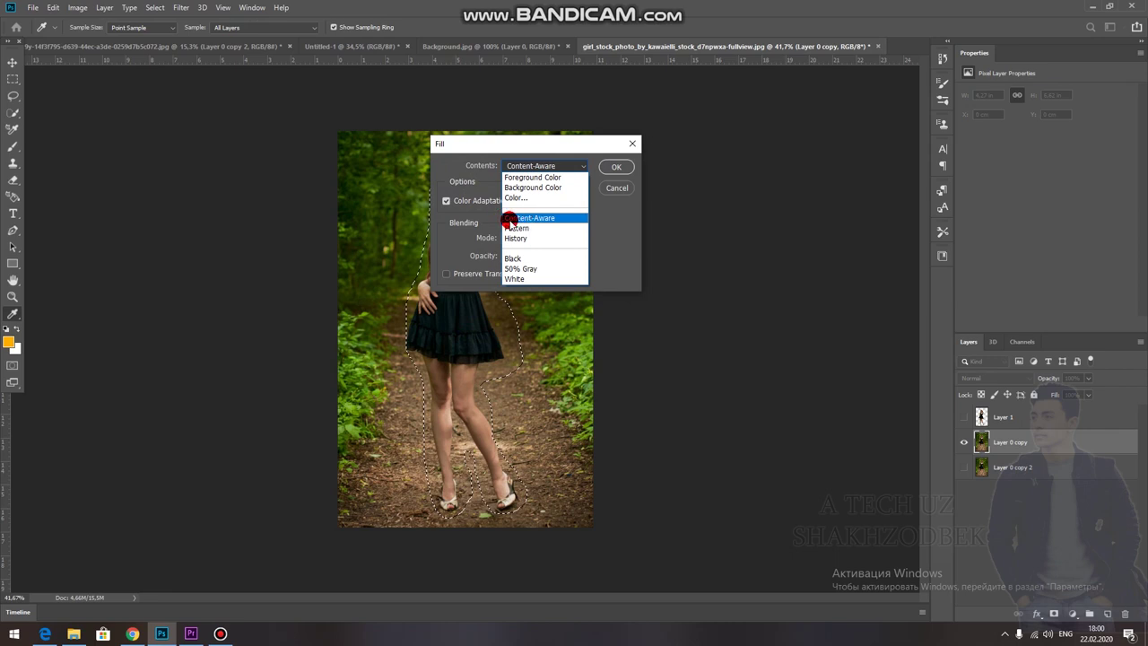
click(541, 221)
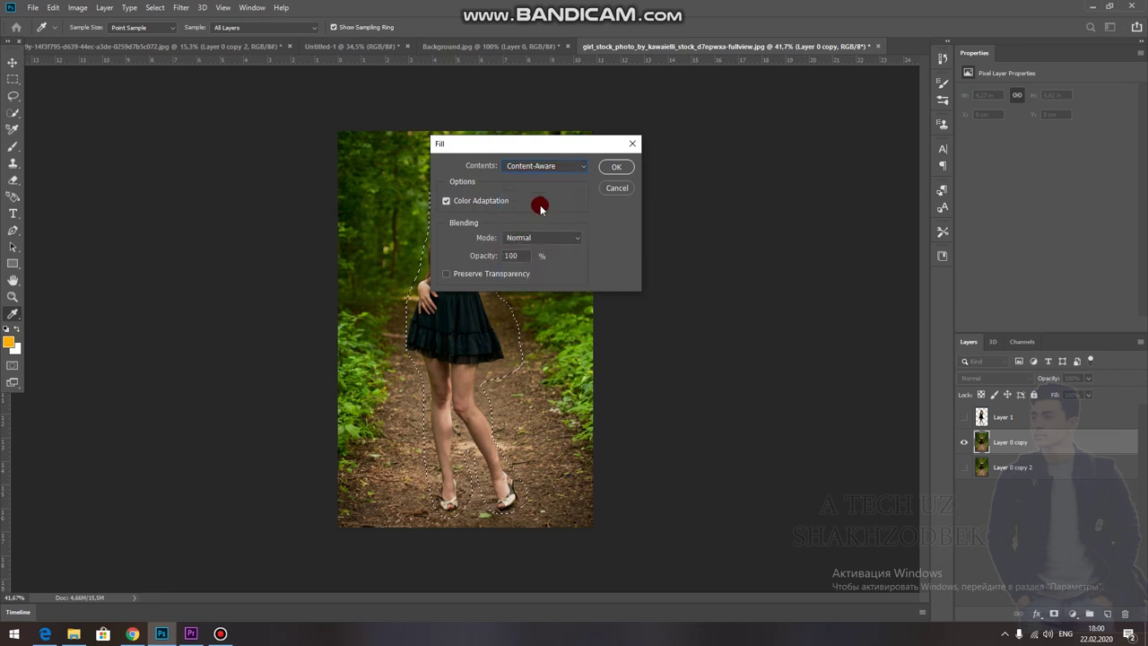
click(615, 168)
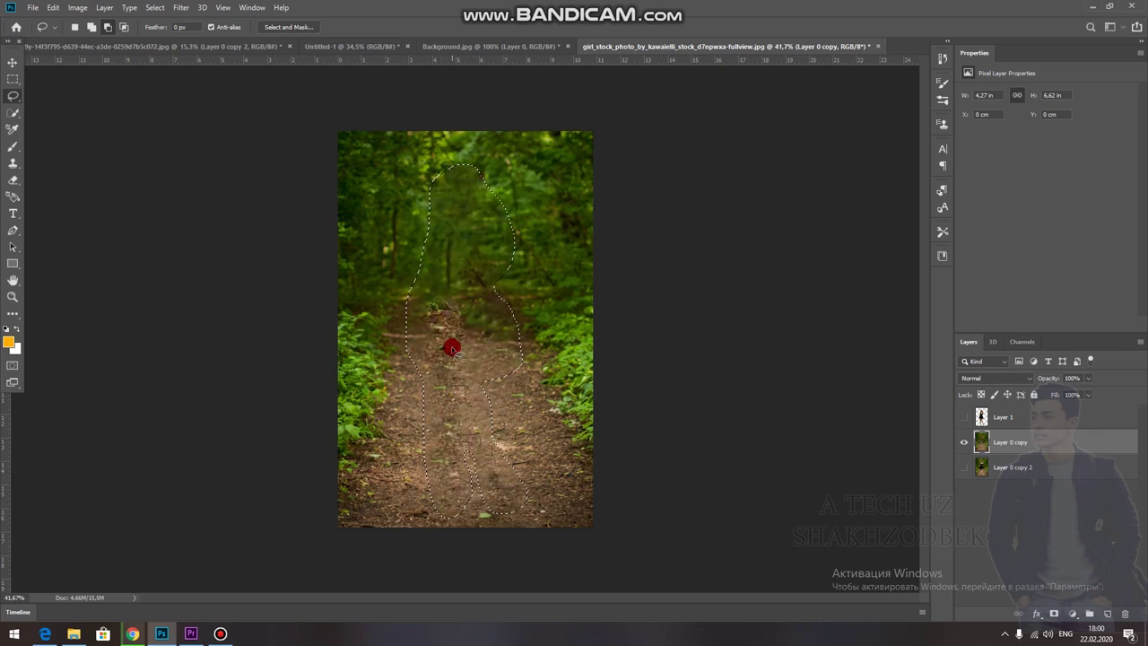
click(12, 61)
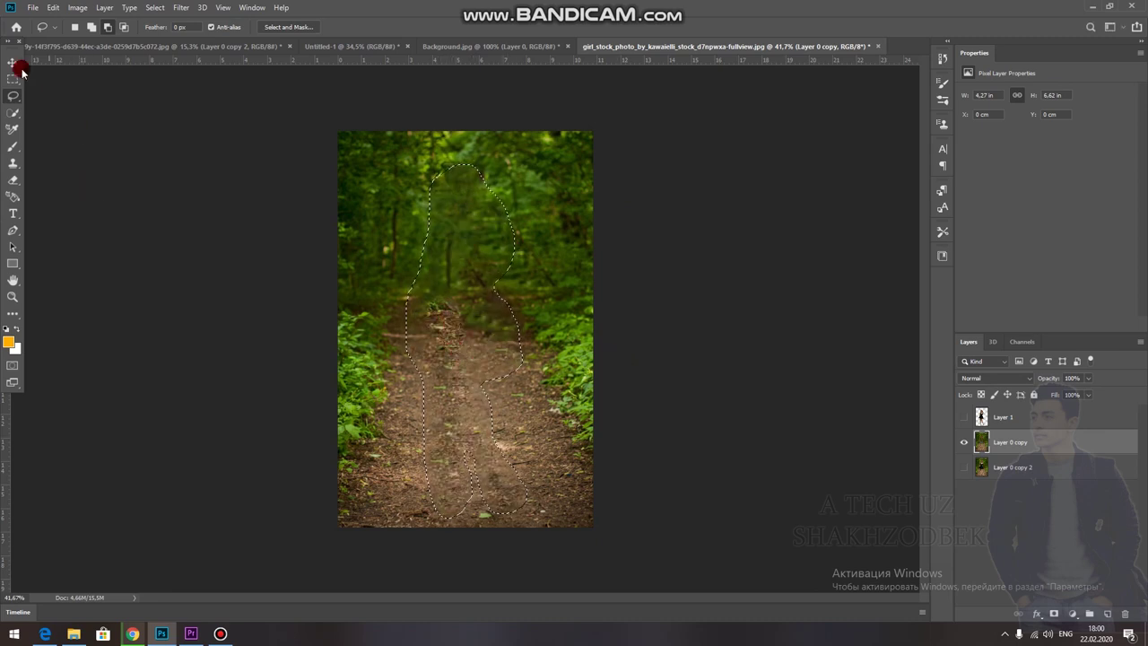
- Deselect, then toggle Layer 1 to compare the woman against the filled path
click(191, 171)
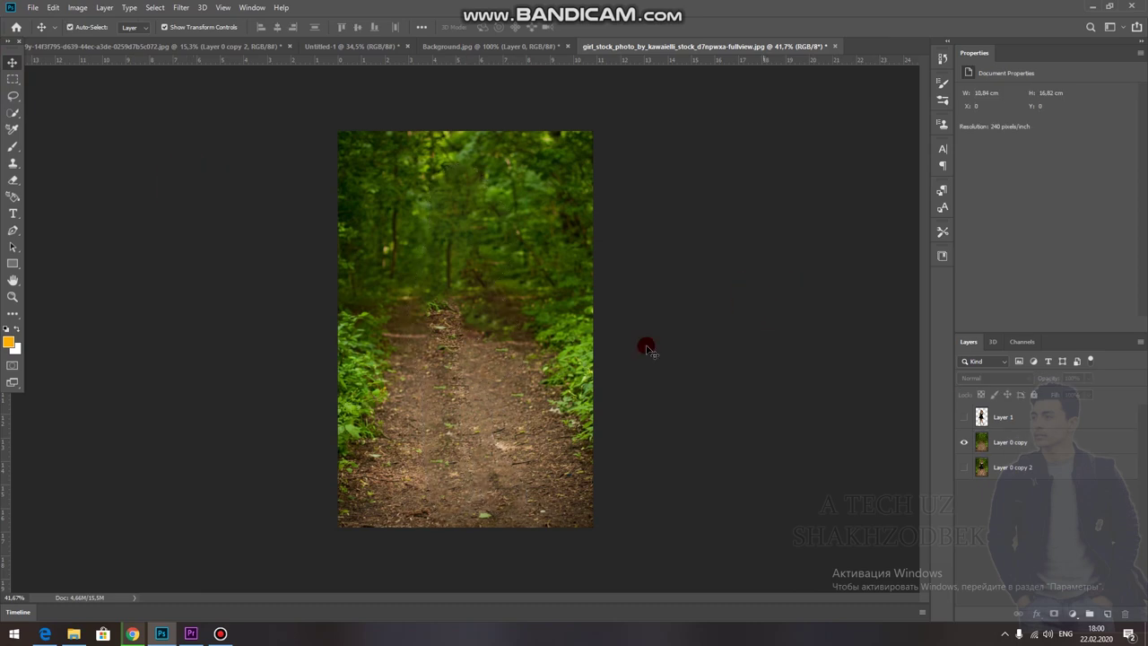
click(965, 417)
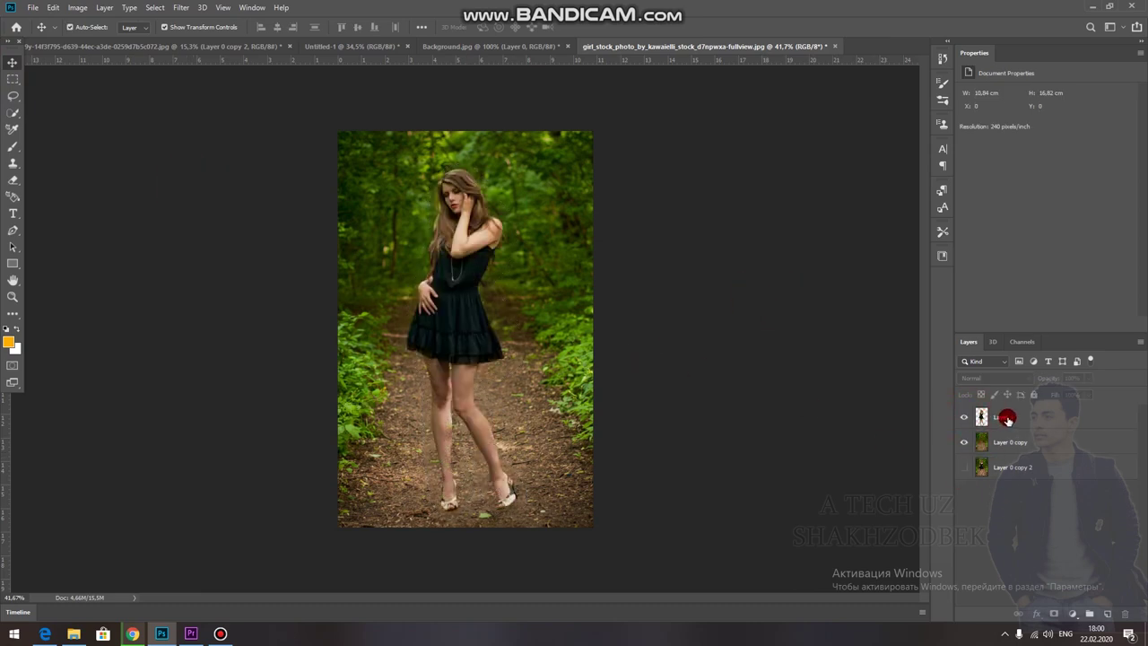
click(1002, 419)
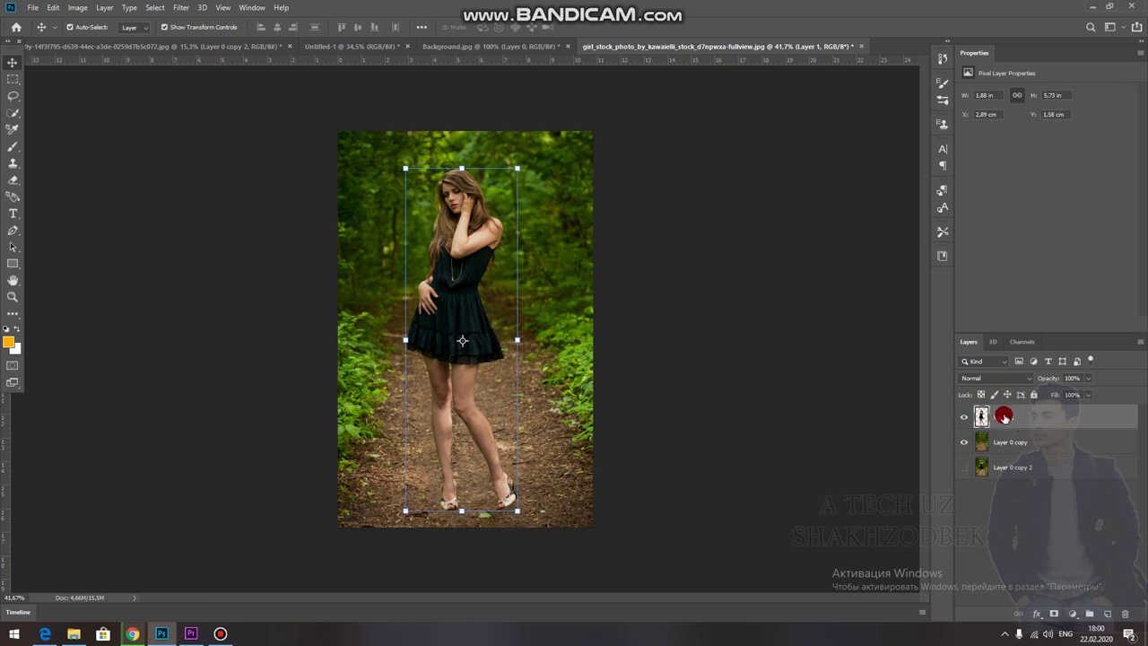
click(1008, 442)
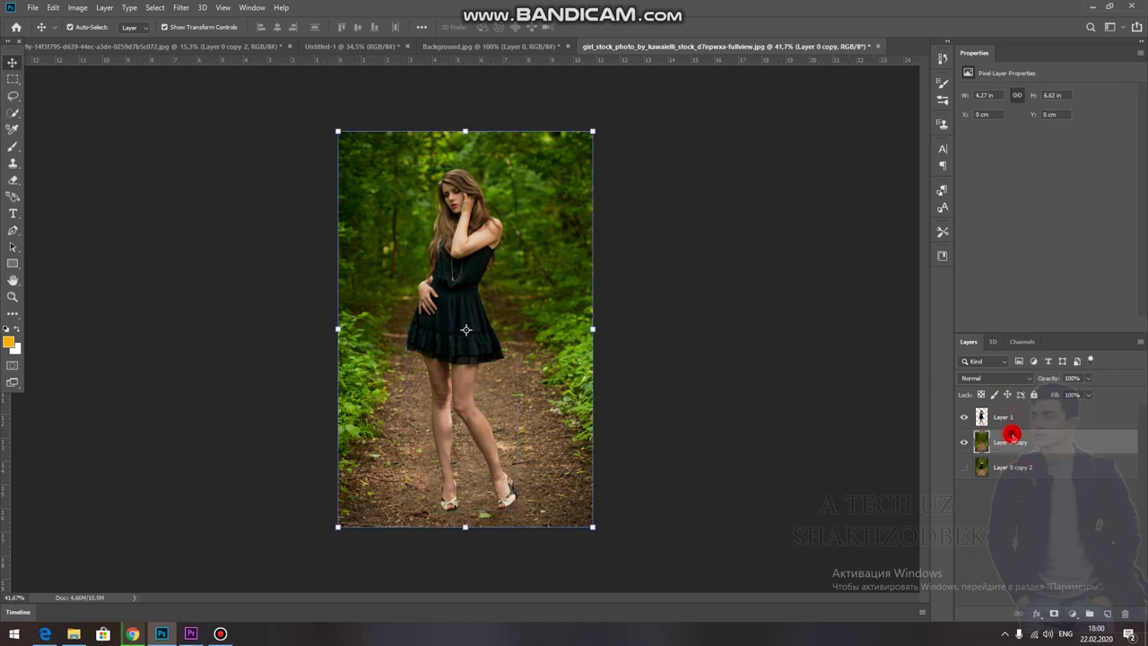
click(964, 418)
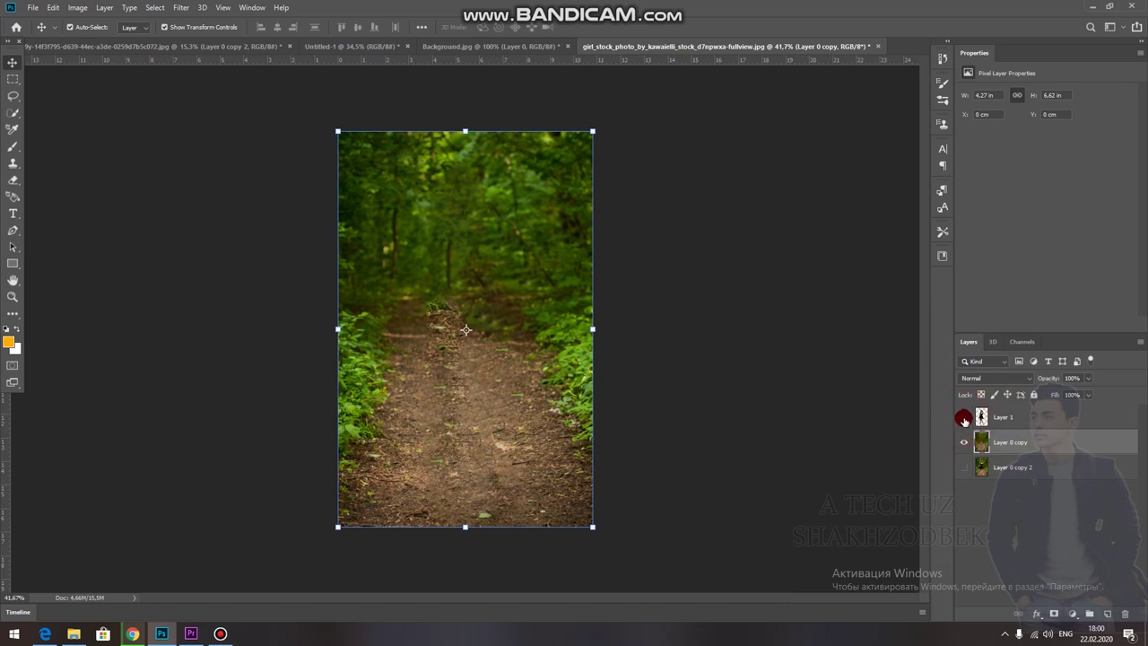
click(965, 417)
click(182, 7)
mouse_move(188, 144)
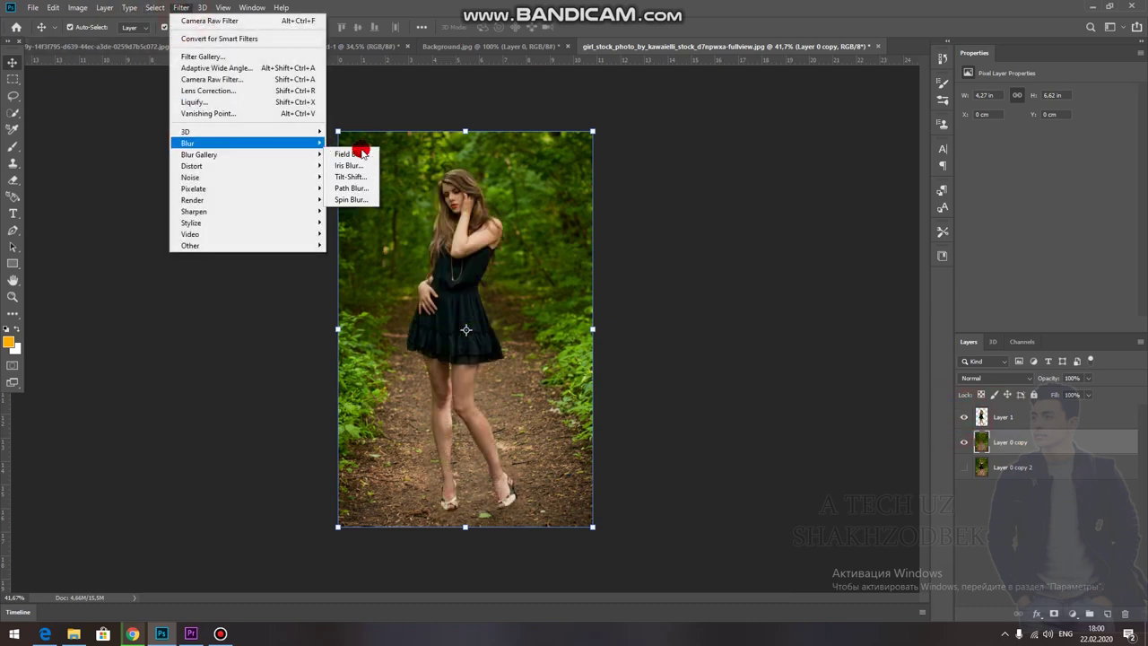
- Apply a 38 px Tilt-Shift blur with the focus band slightly rotated and lowered to her feet
click(353, 177)
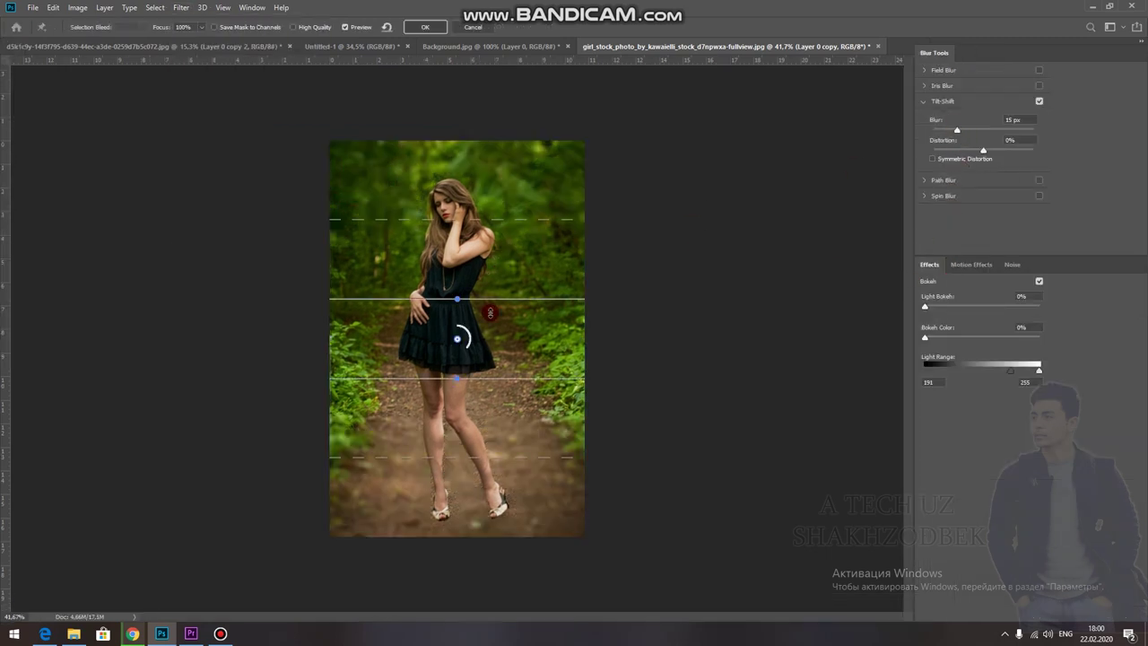
drag(455, 380, 453, 387)
drag(457, 341, 457, 525)
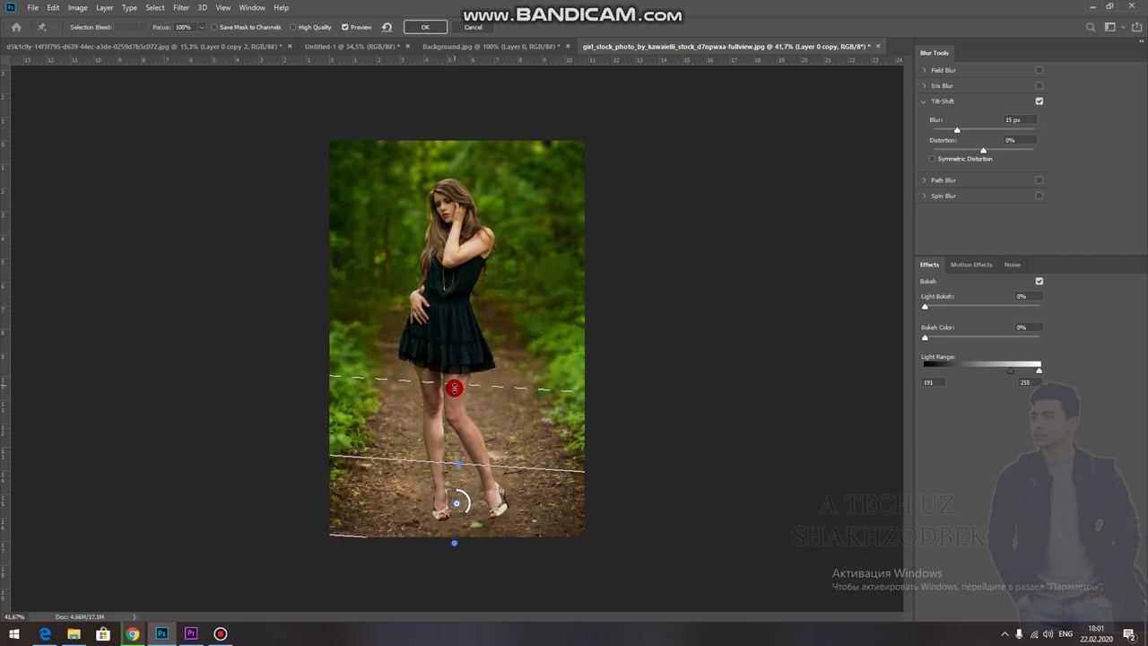
drag(455, 387, 455, 327)
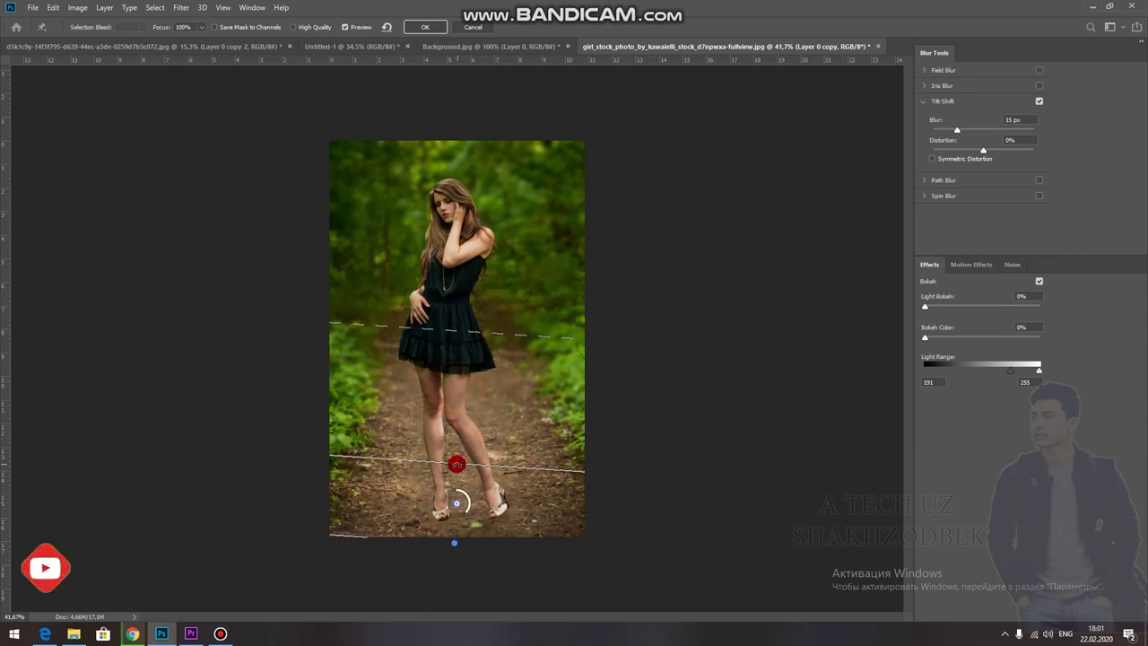
drag(456, 464, 447, 513)
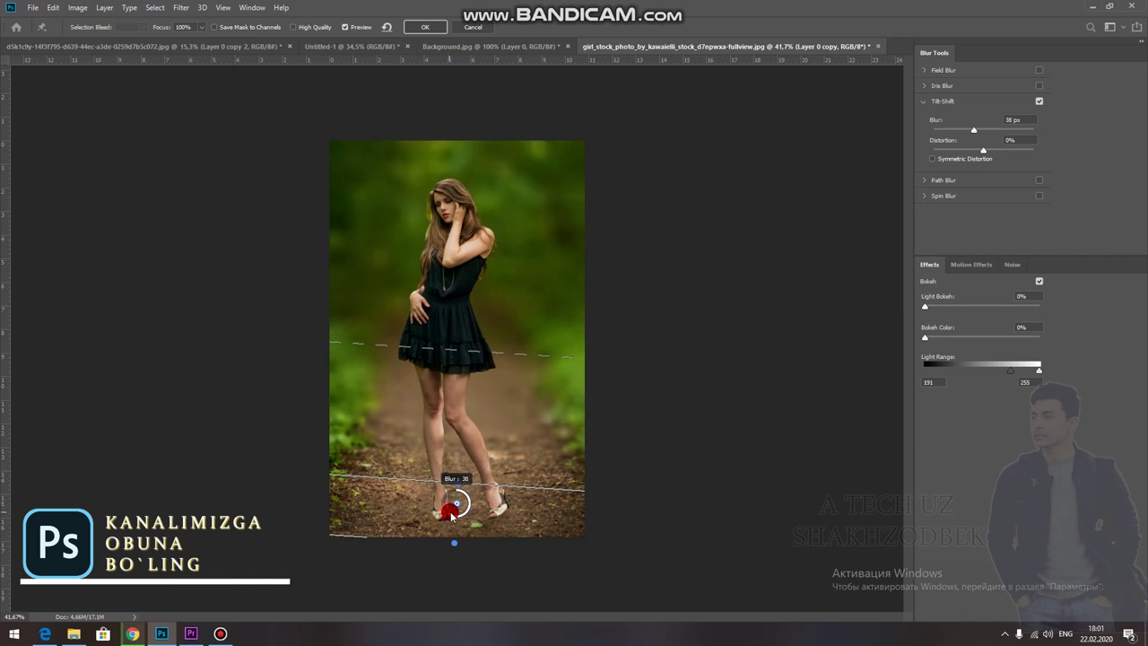
click(425, 27)
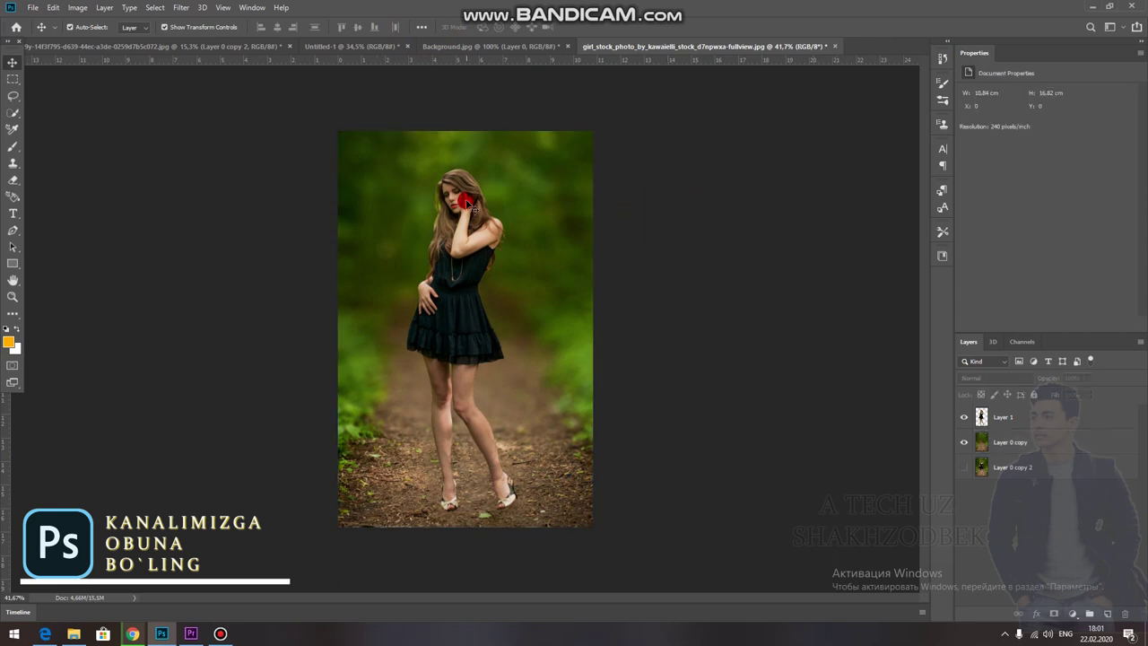
- Duplicate Layer 1 as a hidden Layer 1 copy backup
click(1038, 443)
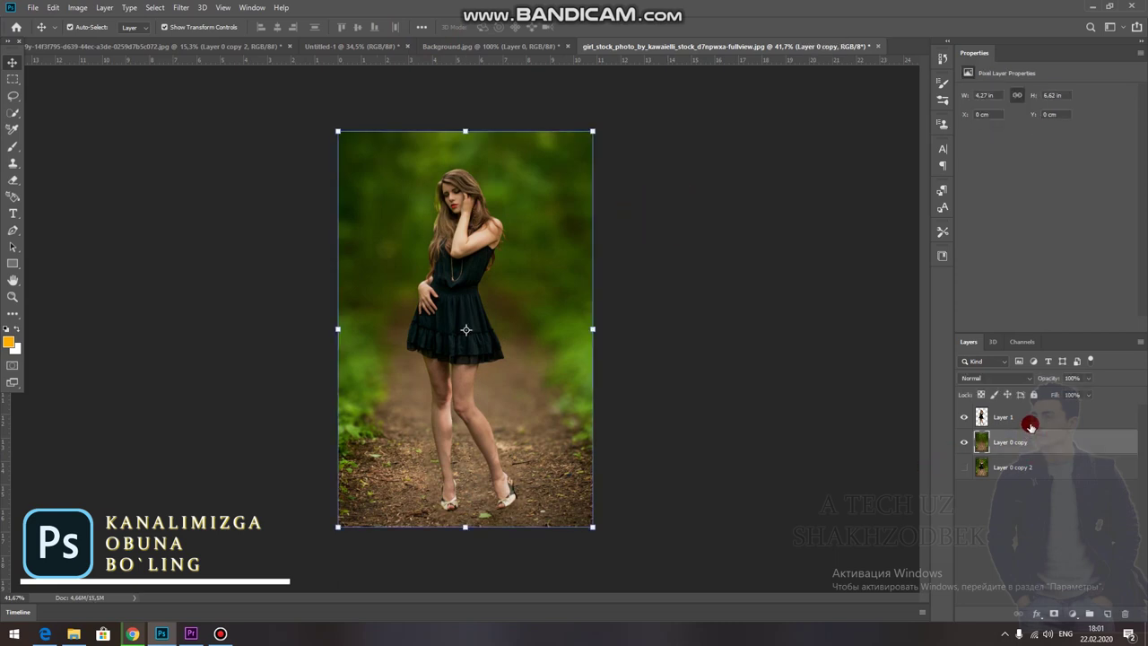
click(1030, 425)
ctrl+click(1018, 440)
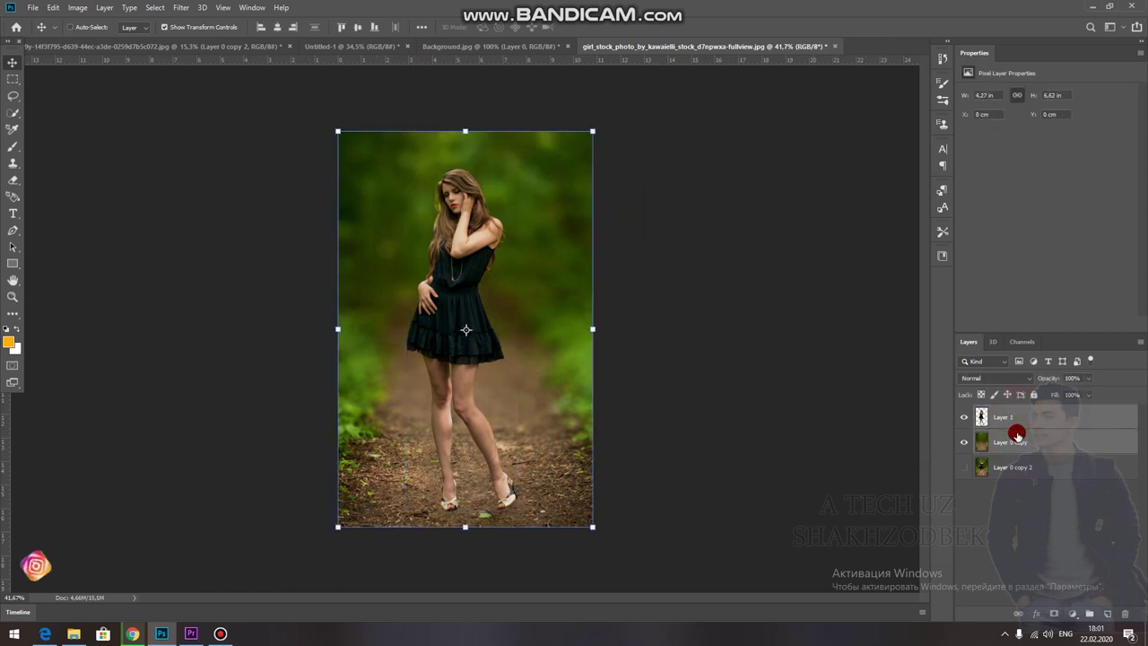
click(1013, 417)
drag(1014, 415, 1012, 409)
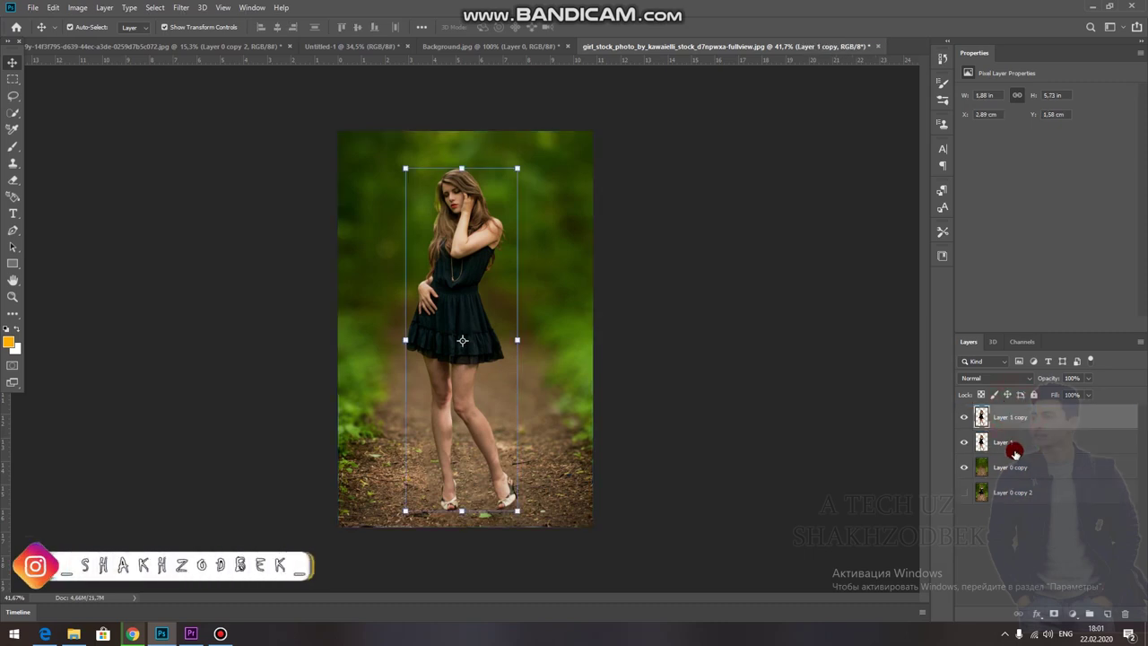
click(966, 417)
- Merge Layer 1 and Layer 0 copy into a single Layer 1
click(1016, 443)
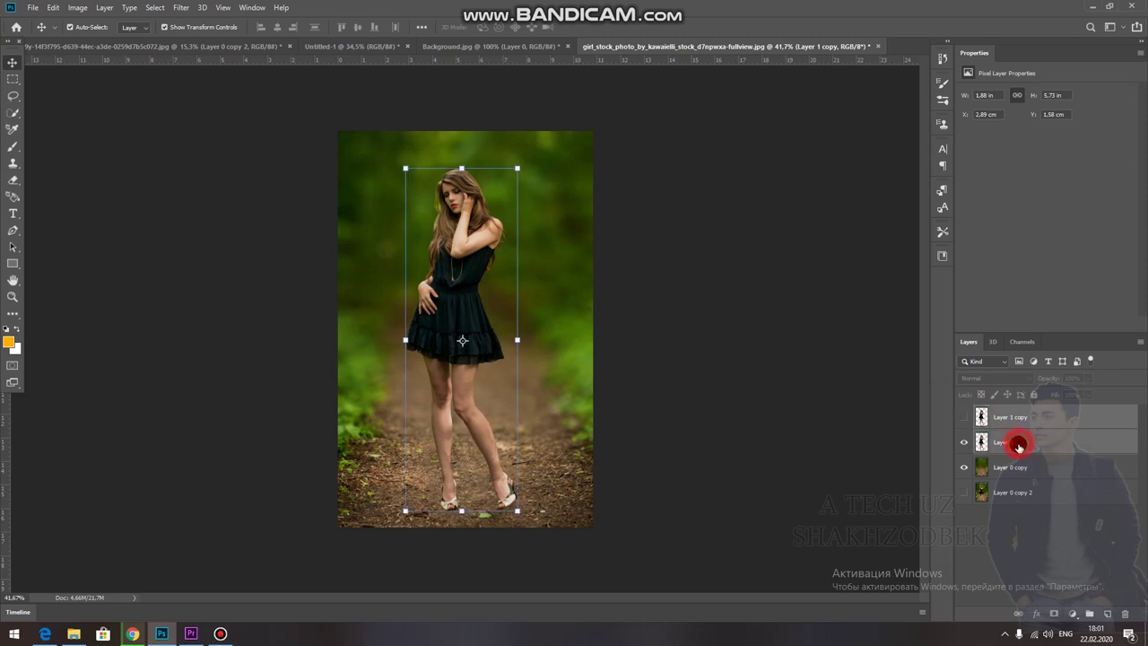
shift+click(1019, 465)
right_click(1011, 442)
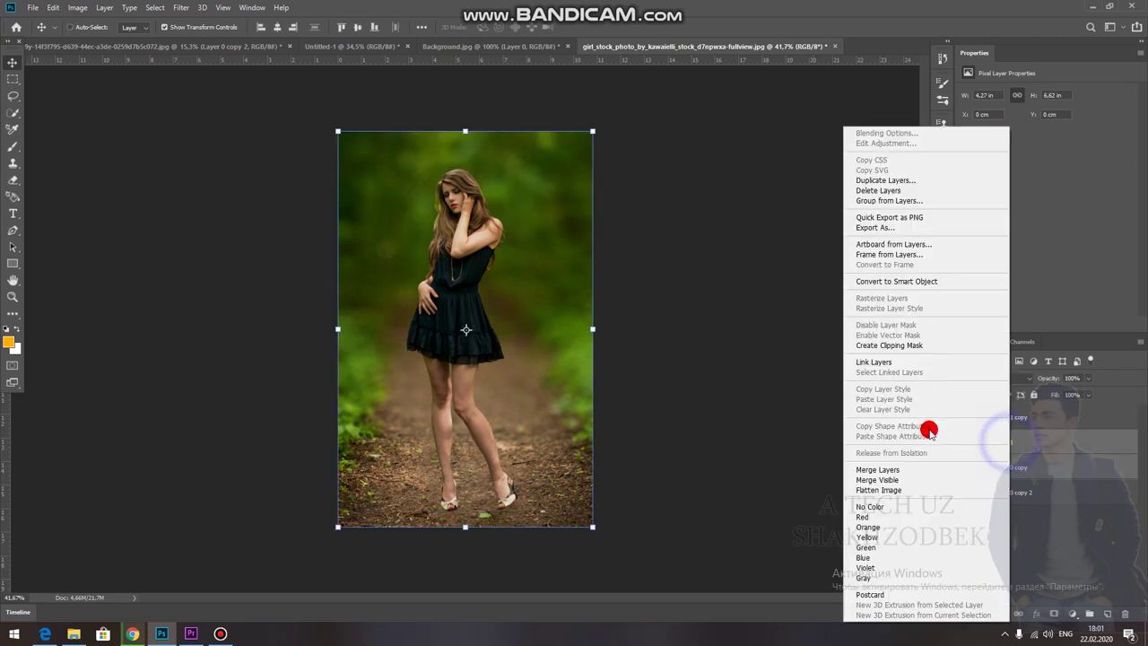
click(879, 467)
click(965, 442)
click(98, 33)
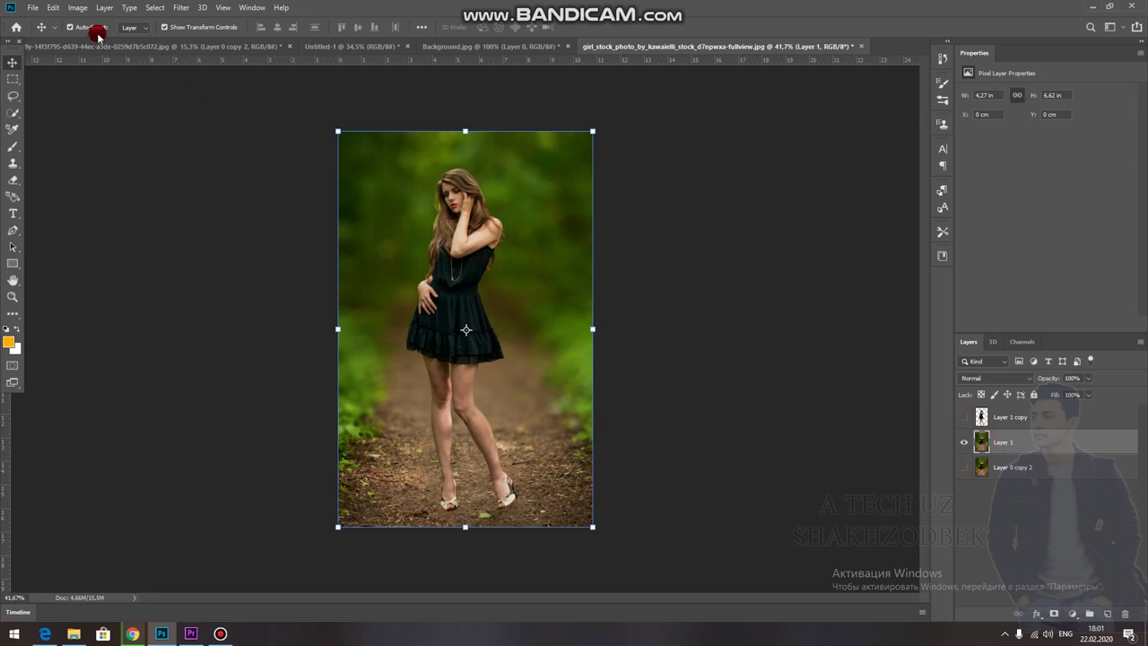
click(182, 8)
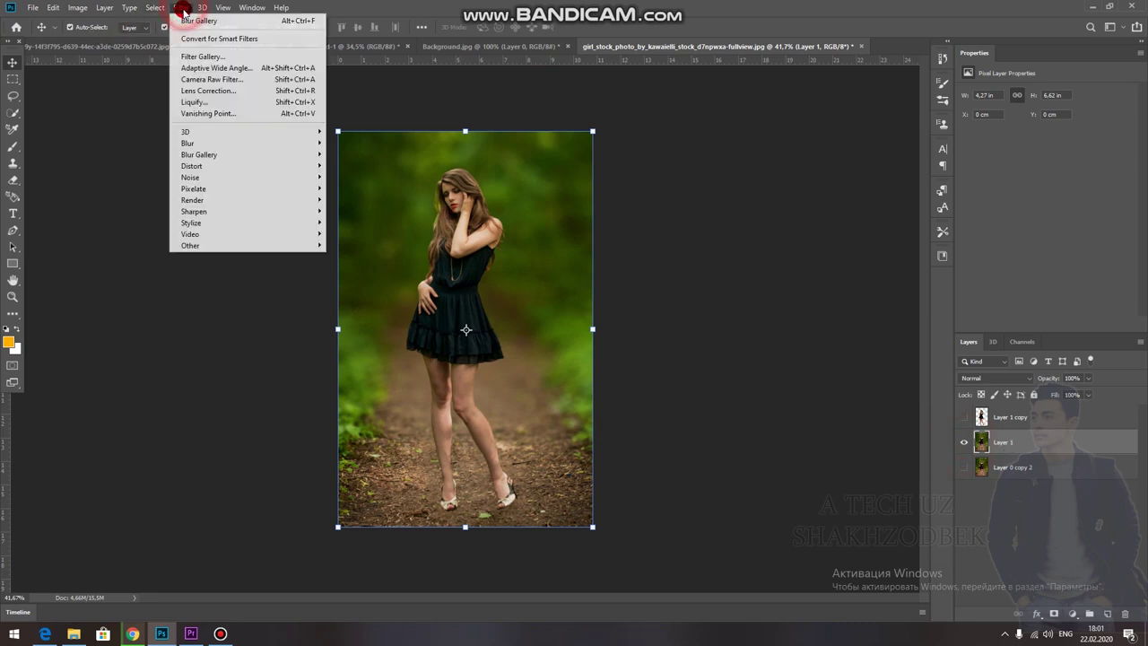
- In Camera Raw, set Temperature -11, Contrast +42, Clarity -13, Vibrance +8 and Saturation +11
click(189, 79)
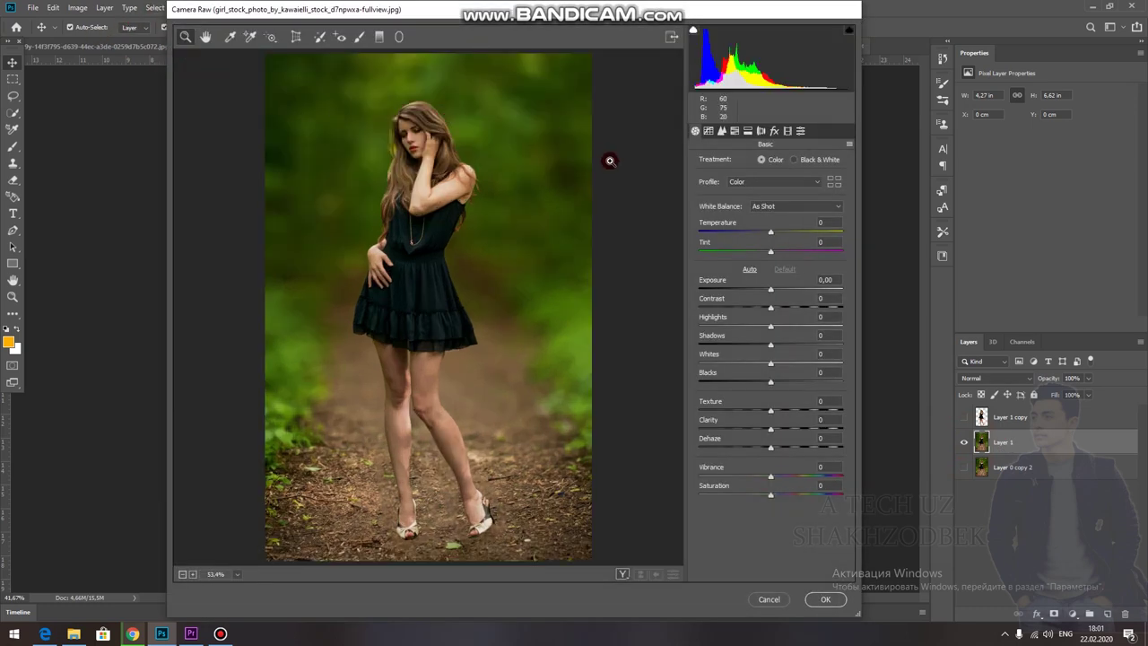
drag(767, 235, 774, 293)
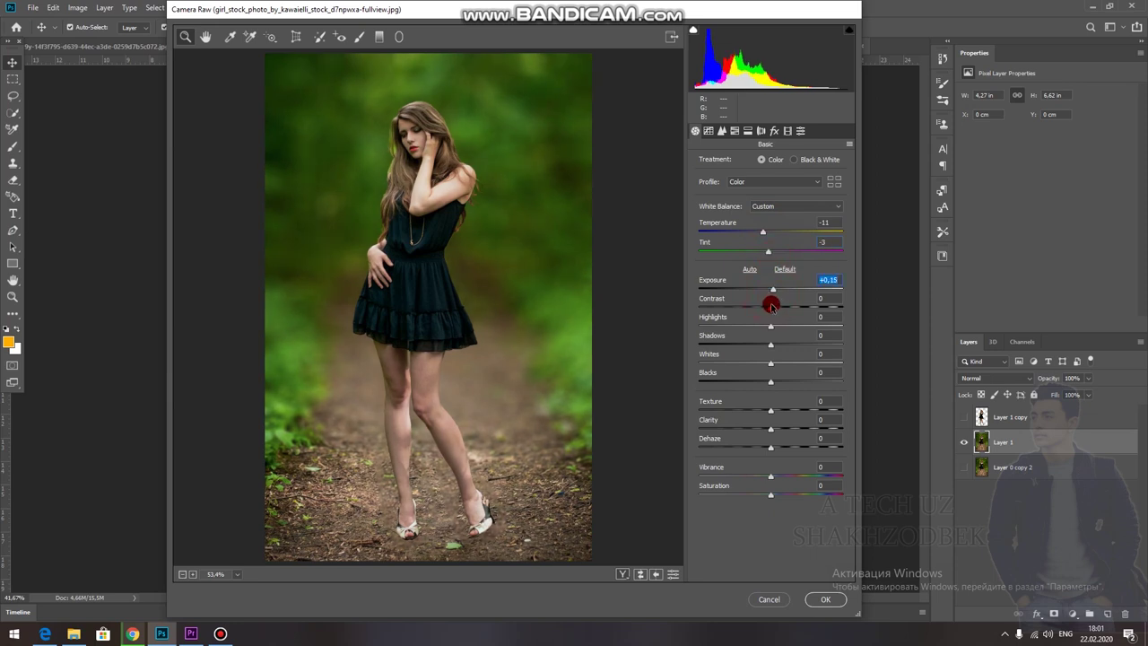
mouse_move(771, 308)
mouse_down()
mouse_move(802, 307)
mouse_move(758, 328)
mouse_move(788, 366)
mouse_up()
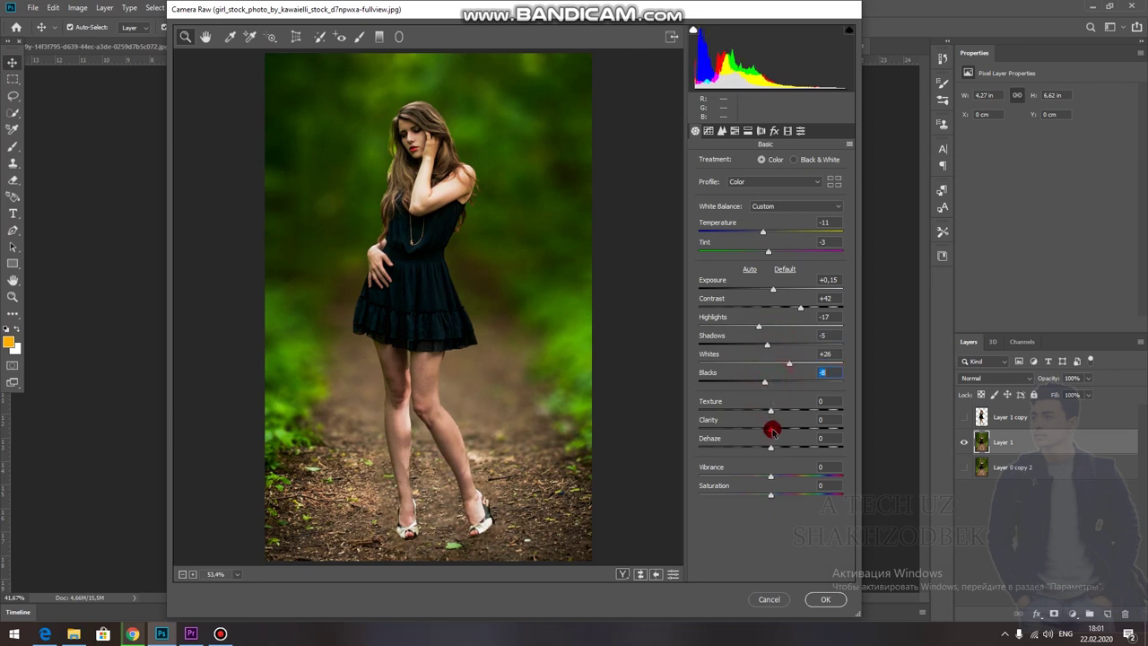
drag(762, 431, 759, 434)
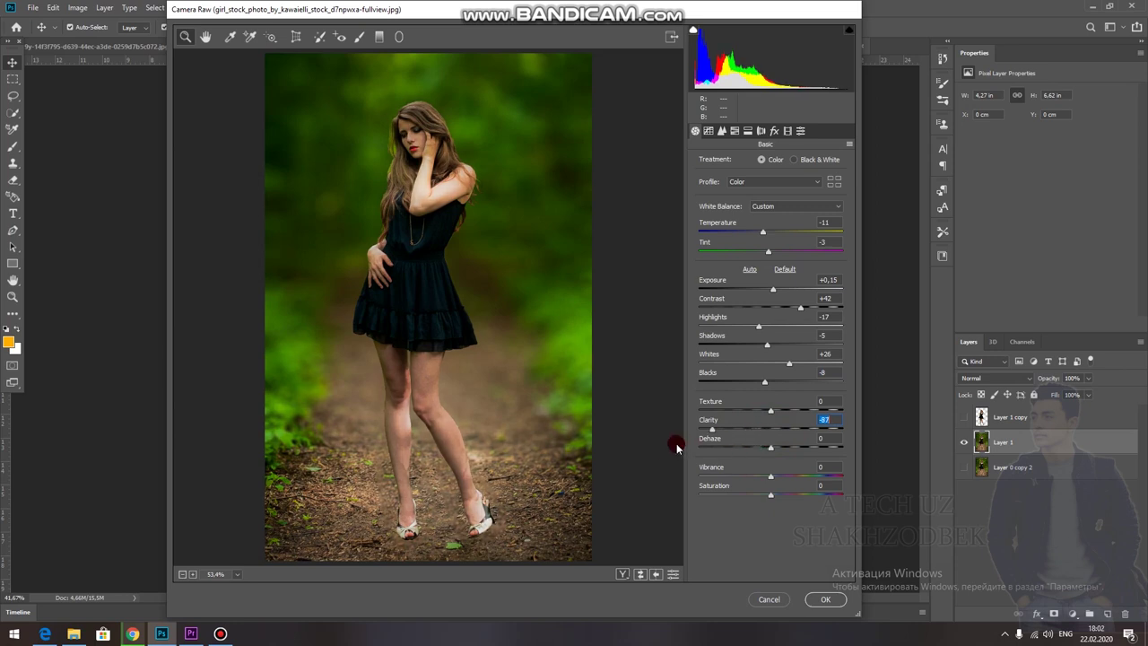
drag(759, 429, 762, 453)
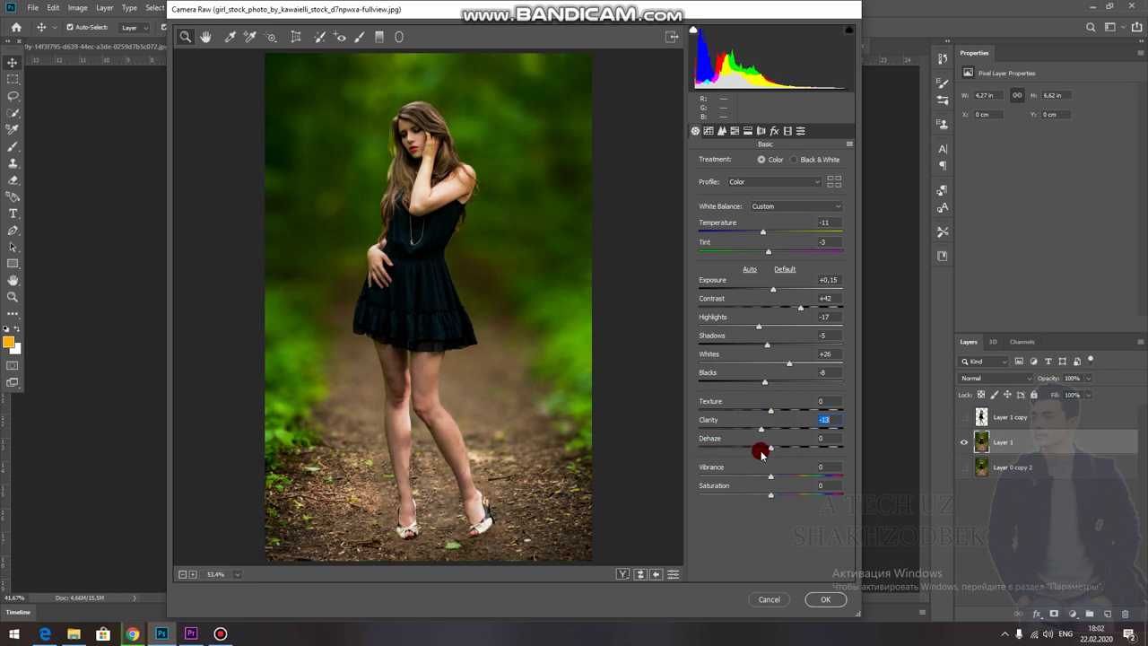
mouse_move(761, 454)
mouse_down()
mouse_move(699, 448)
mouse_move(741, 443)
mouse_move(707, 456)
mouse_up()
drag(771, 479, 776, 476)
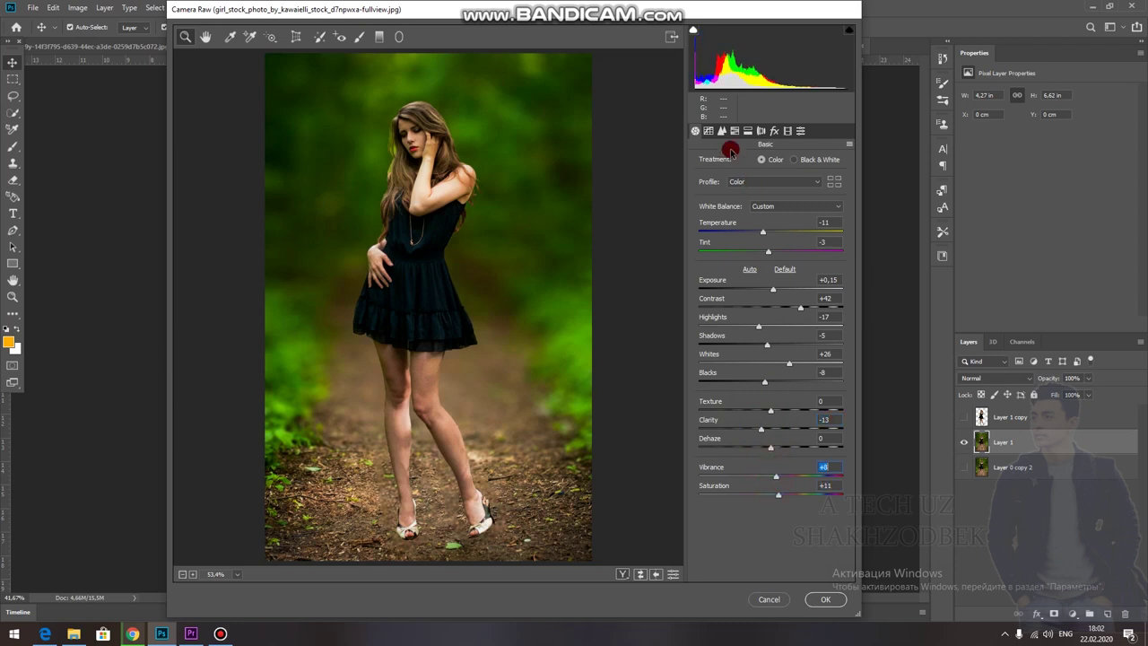
click(734, 131)
- Set HSL saturation Yellows -78, Greens -75, lower Aquas, raise Oranges, and apply Camera Raw
drag(771, 209, 671, 230)
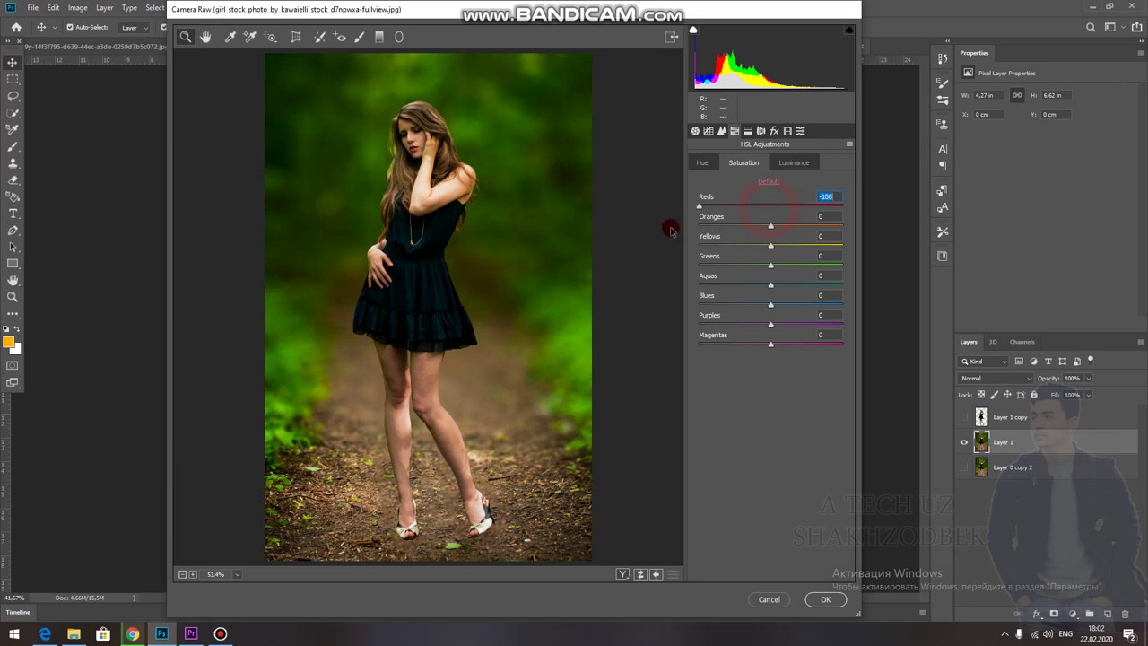
mouse_move(773, 226)
mouse_down()
mouse_move(718, 236)
mouse_move(806, 244)
mouse_move(769, 243)
mouse_move(714, 274)
mouse_up()
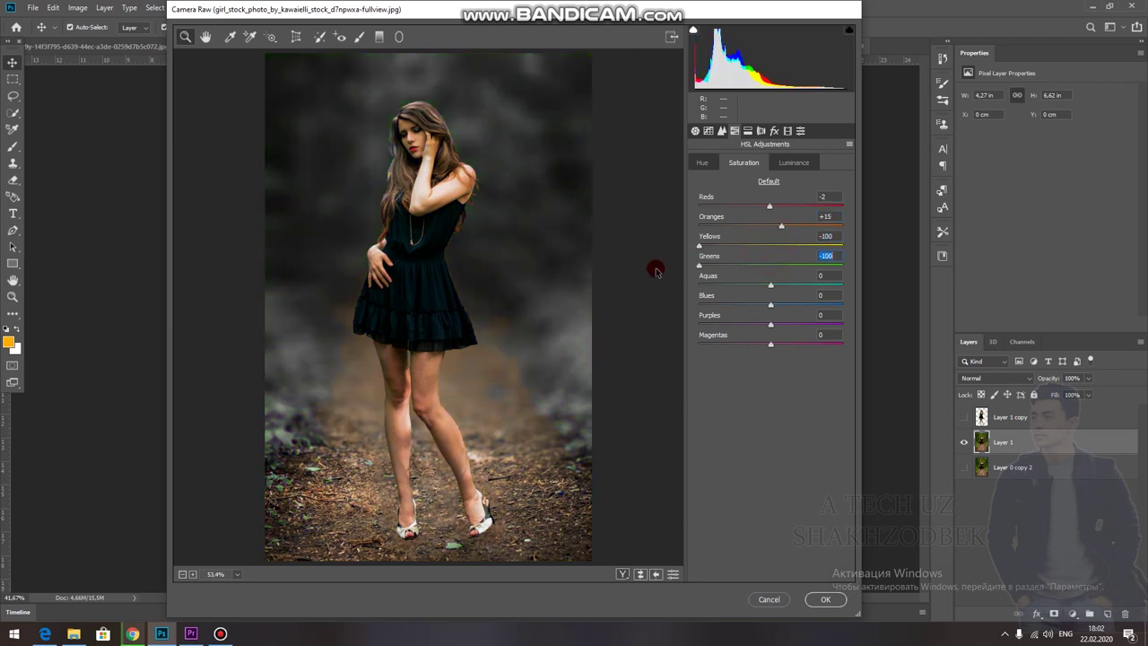
drag(721, 267, 718, 249)
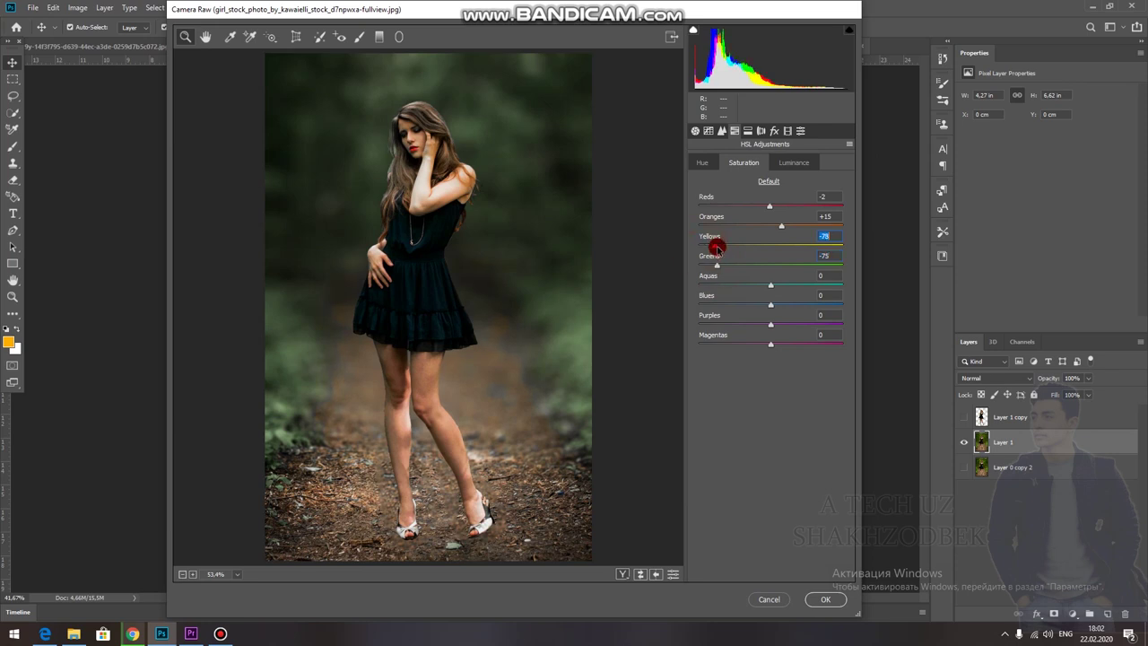
drag(769, 285, 755, 295)
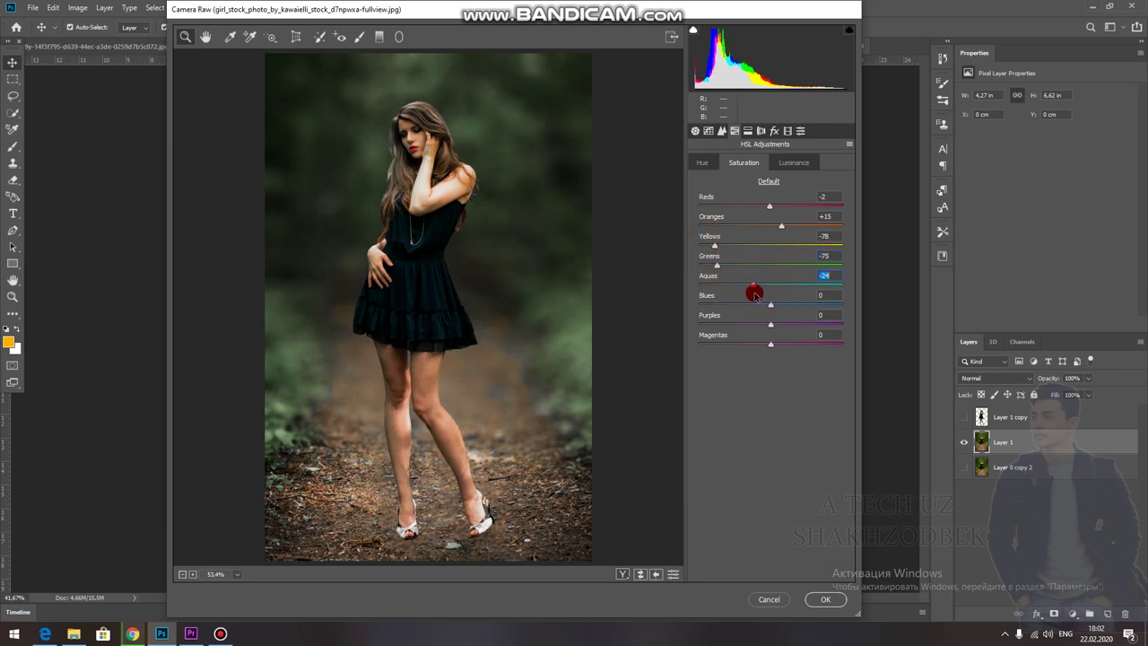
drag(767, 228, 789, 231)
drag(786, 225, 782, 225)
drag(714, 248, 724, 250)
click(825, 600)
click(793, 337)
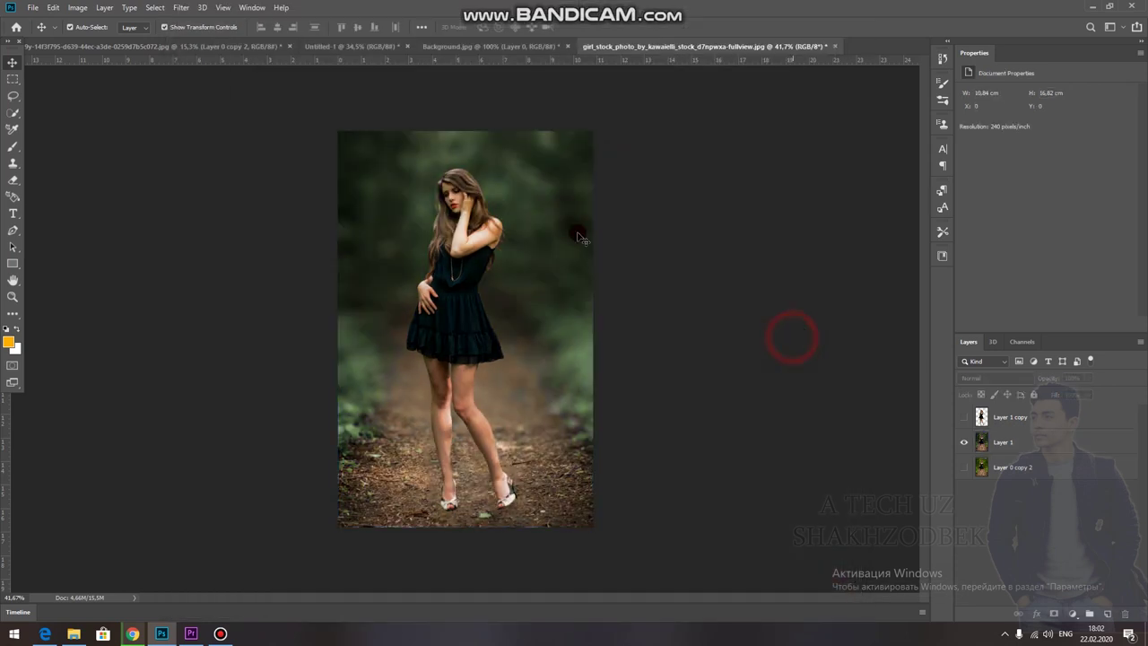
- Zoom into the photo and add an empty Layer 2 above Layer 1
ctrl+click(465, 159)
click(1008, 420)
click(1010, 440)
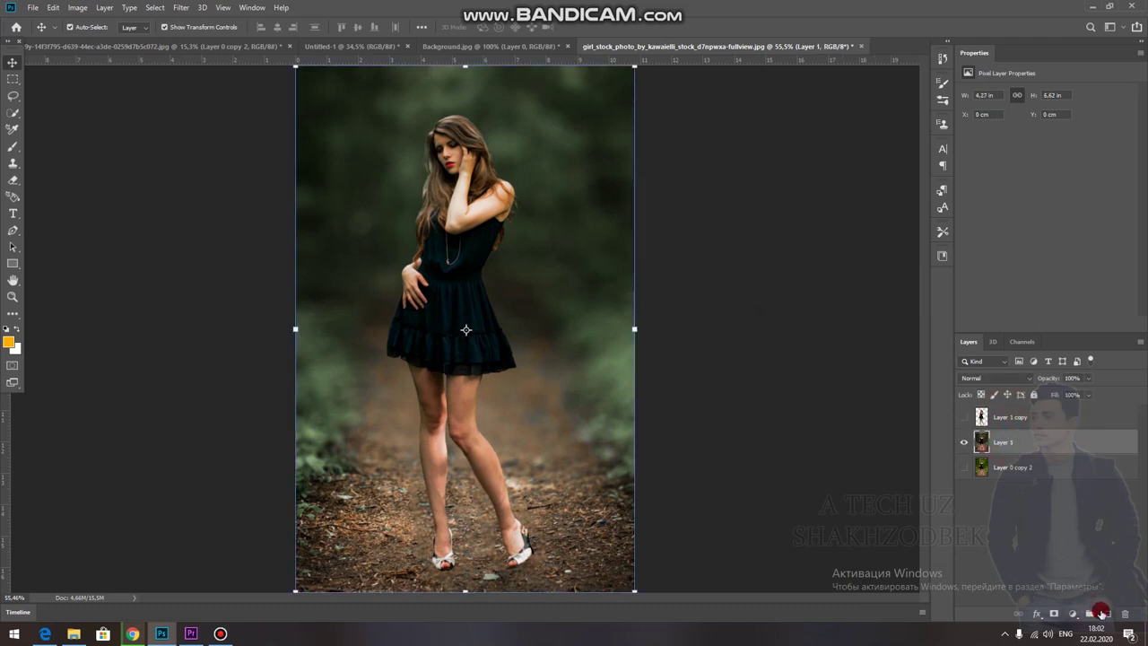
click(1107, 613)
- Add a Selective Color layer and cool and deepen its Blacks with Cyan +12 and more black
click(1074, 615)
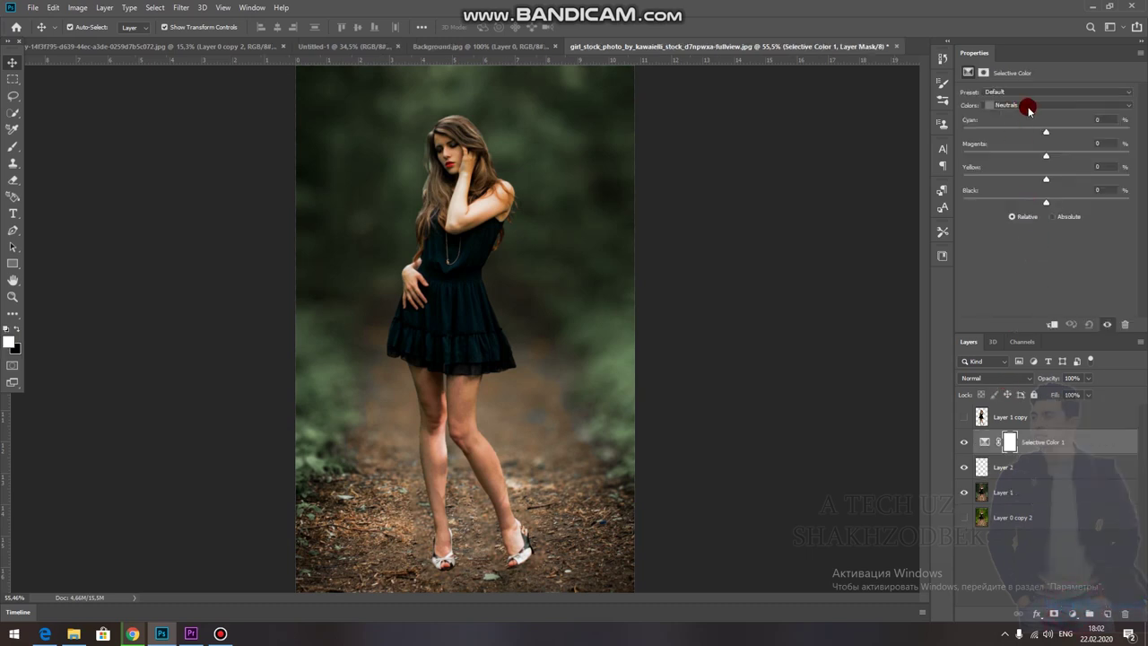
click(1029, 109)
click(1010, 199)
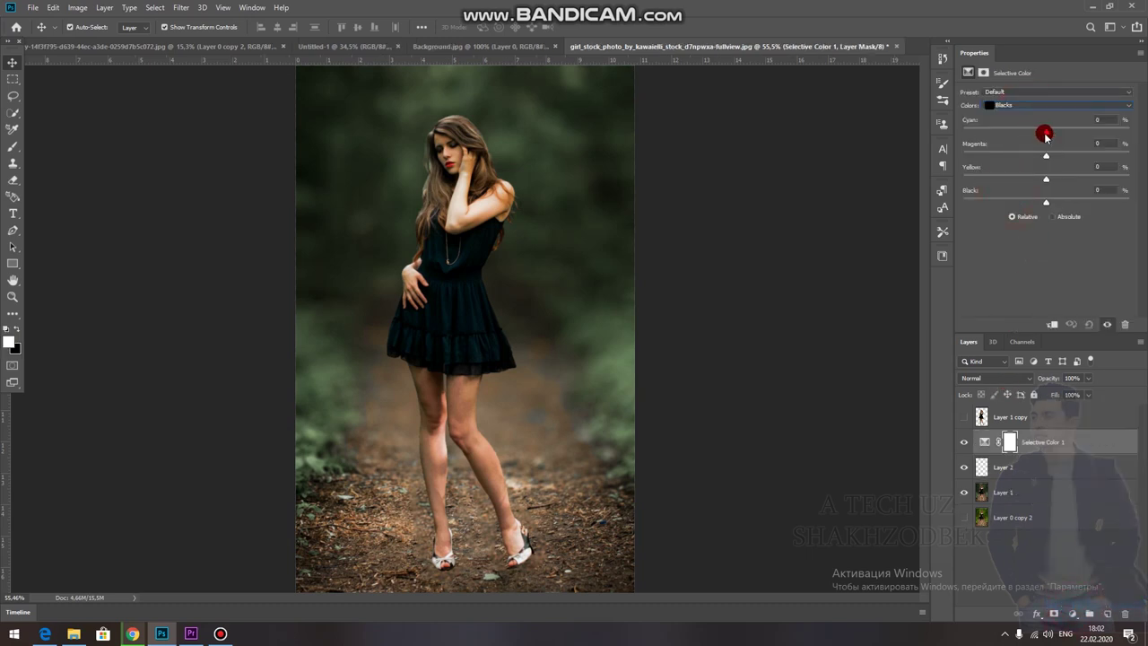
drag(1038, 133, 1056, 133)
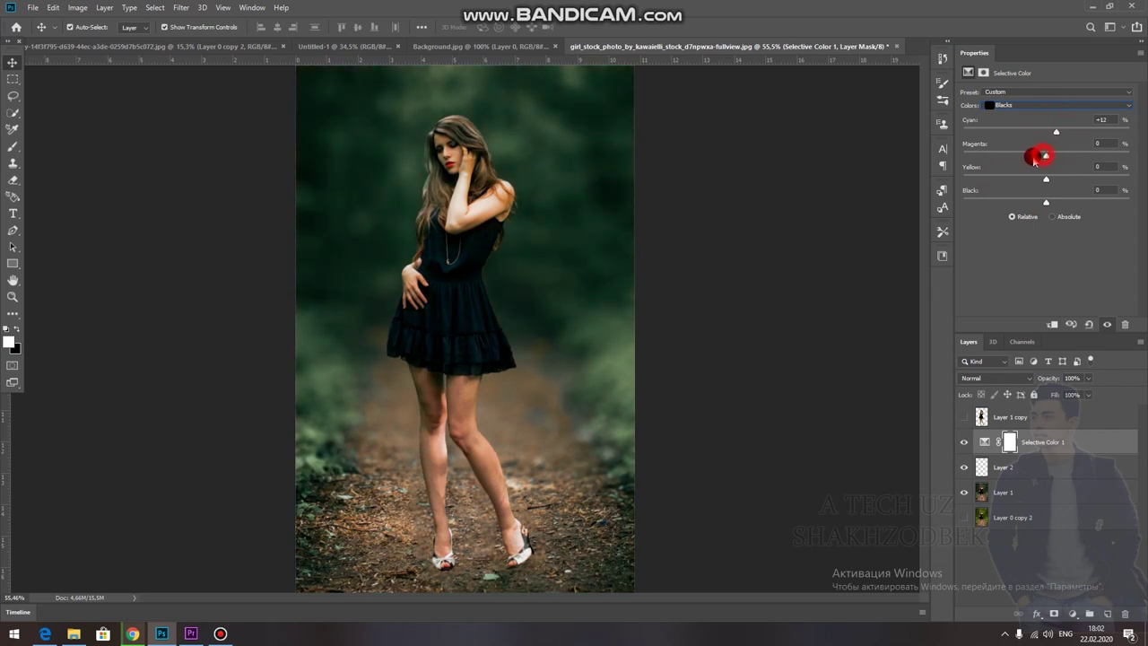
drag(1036, 159, 1047, 160)
drag(1046, 204, 1059, 205)
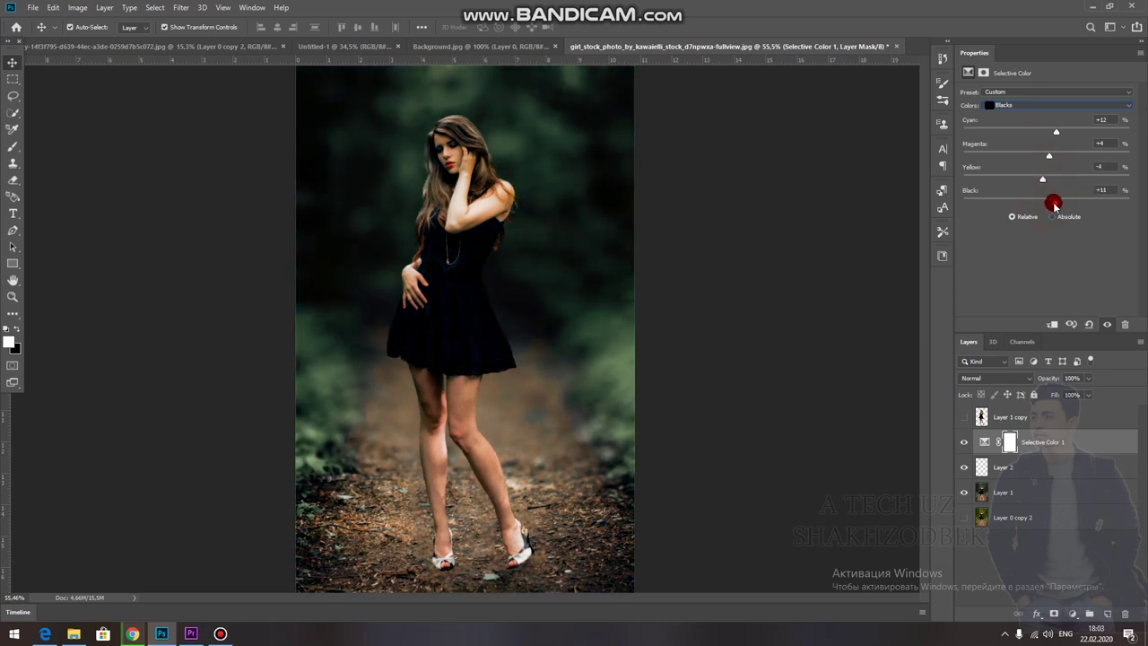
- Shift the Reds to Cyan -24 and switch the method to Absolute
click(1023, 111)
drag(1048, 143, 1024, 143)
click(1055, 218)
drag(1006, 275, 1004, 297)
click(1026, 558)
scroll(538, 239, down, 1)
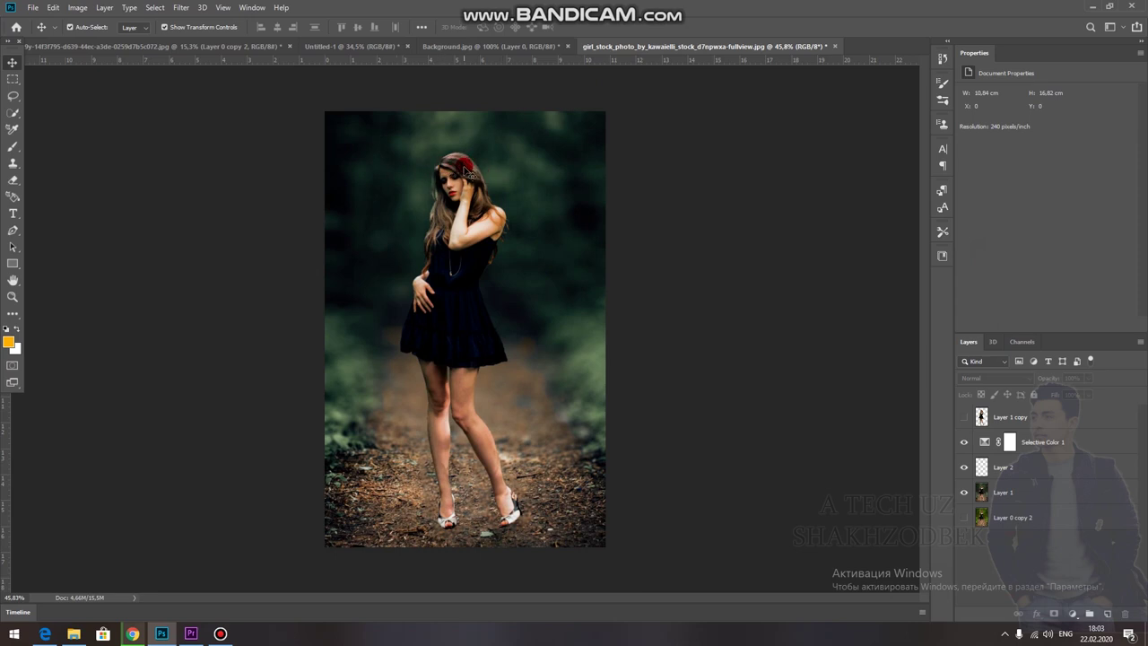
- Add an Exposure adjustment of +0.24, then create a new empty Layer 3 on top
click(1073, 615)
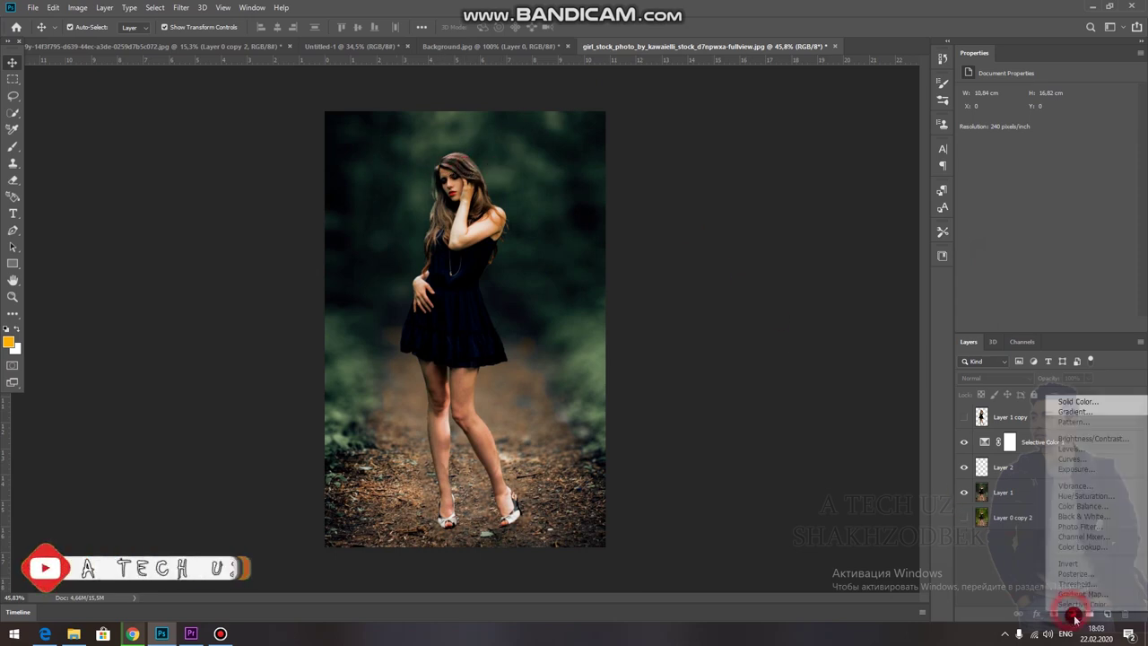
click(1075, 468)
mouse_move(1041, 112)
mouse_down()
mouse_move(1056, 123)
mouse_move(1045, 218)
mouse_up()
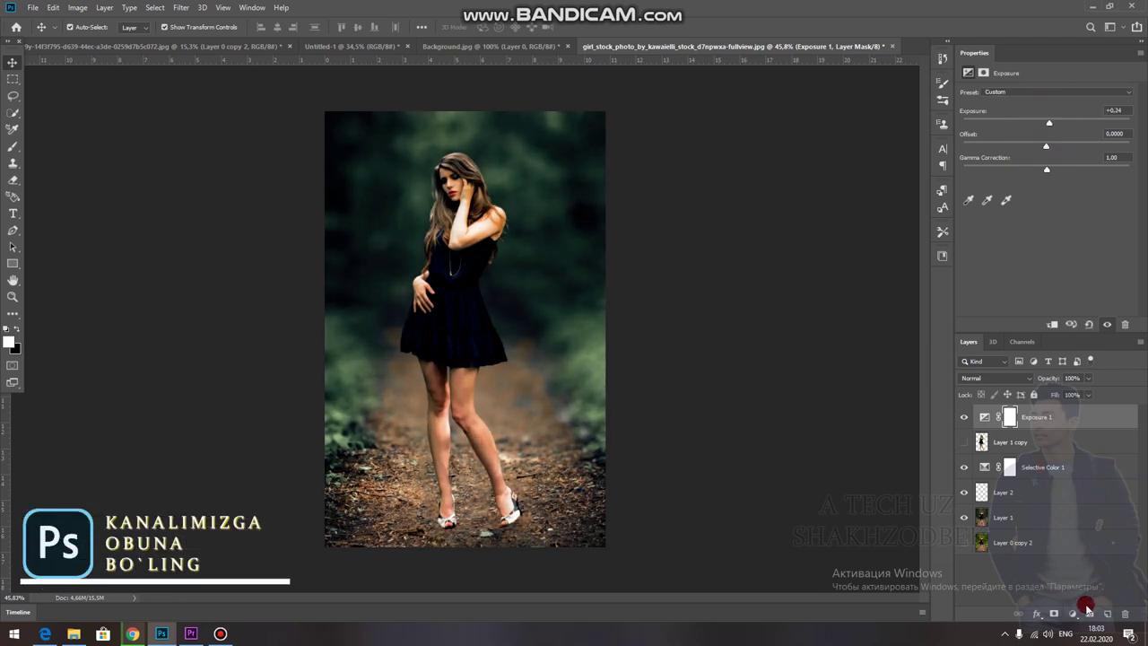
click(1071, 579)
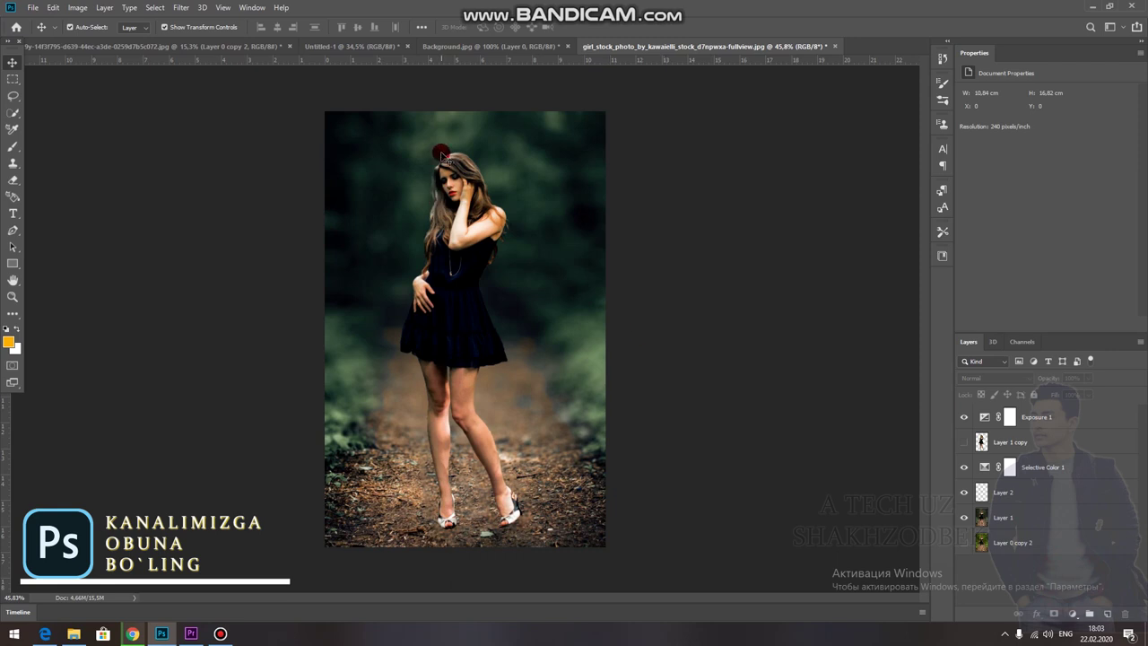
drag(1064, 458, 1110, 613)
click(1110, 614)
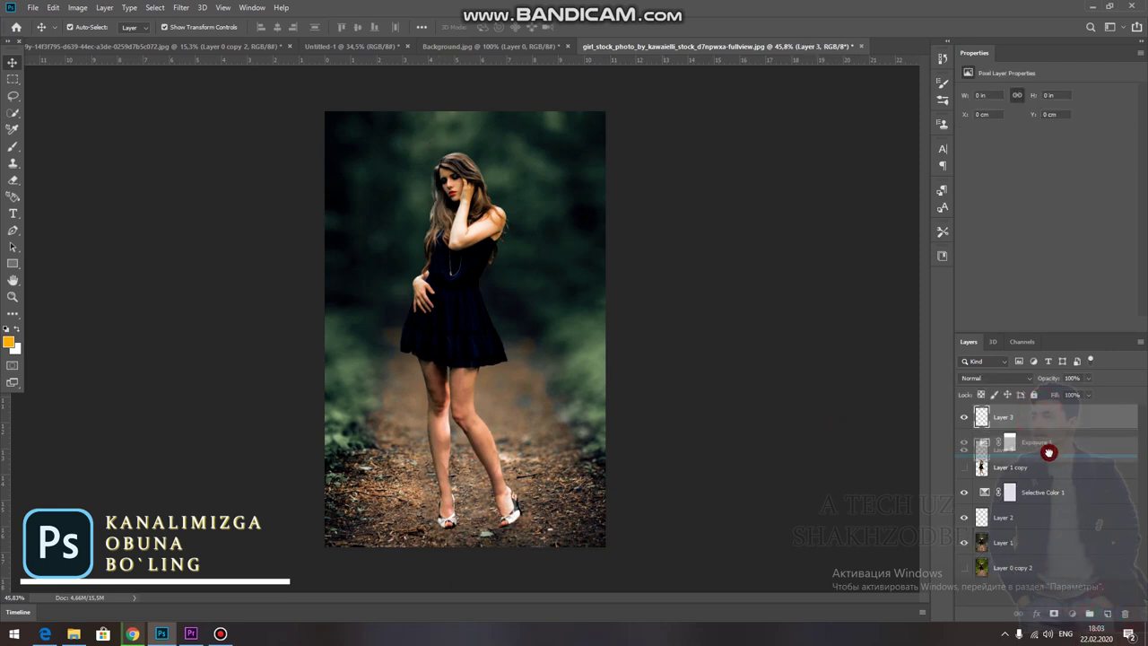
- Move Layer 3 just above Layer 1 and set a bright blue brush colour
mouse_move(1048, 484)
mouse_down()
mouse_move(1058, 483)
mouse_move(1064, 525)
mouse_up()
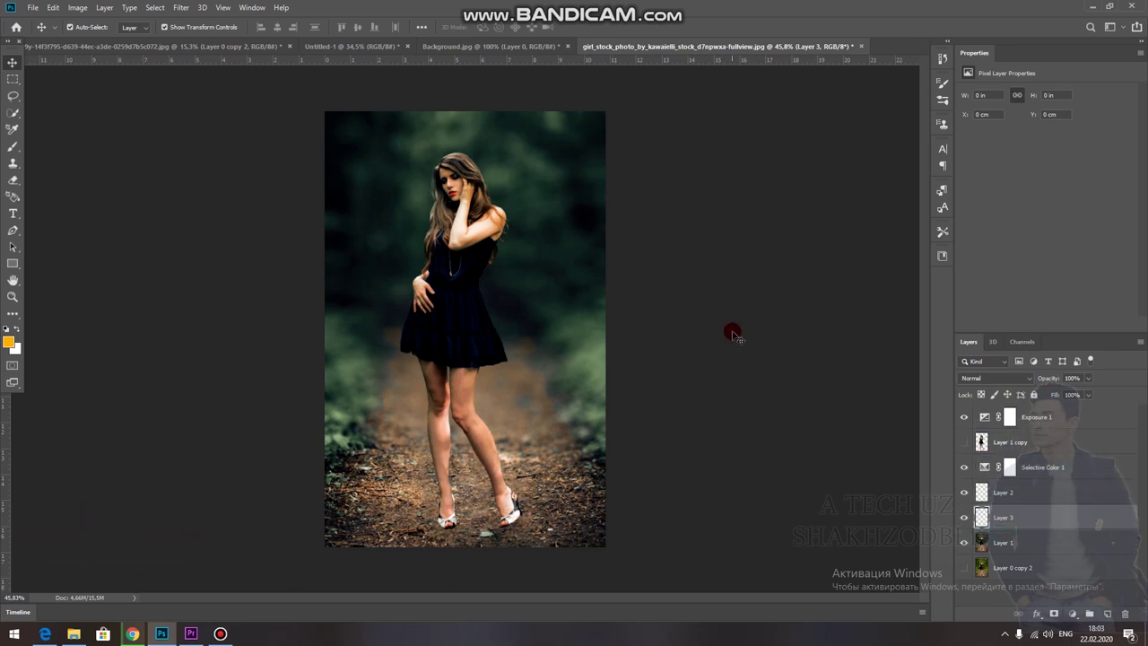
click(12, 148)
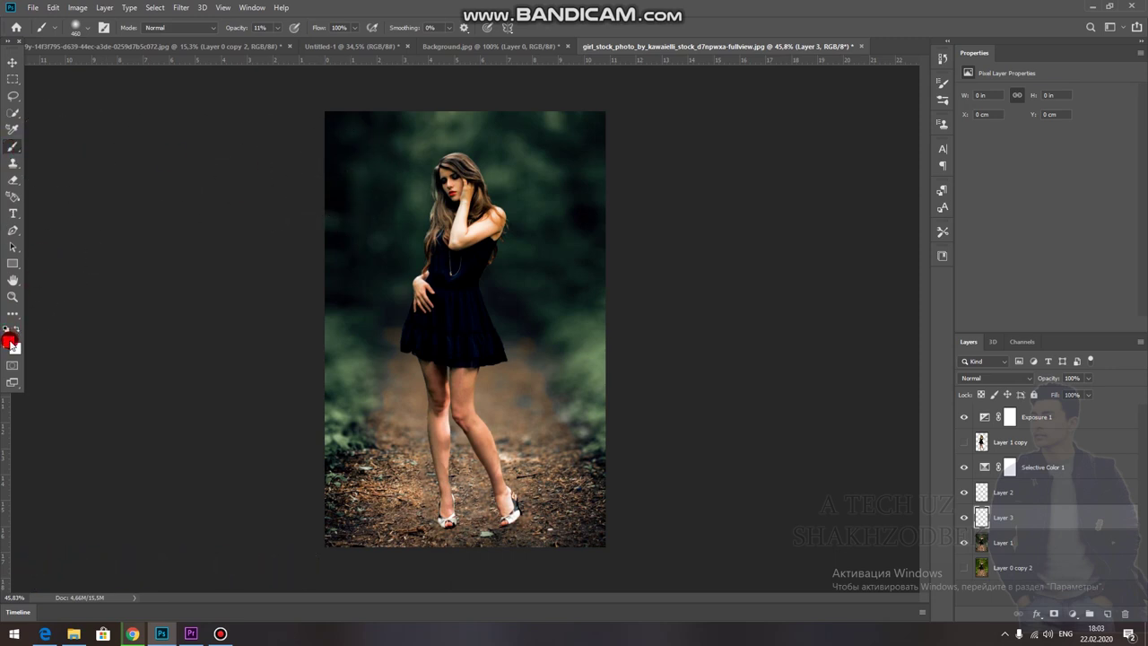
click(9, 341)
drag(913, 325, 907, 334)
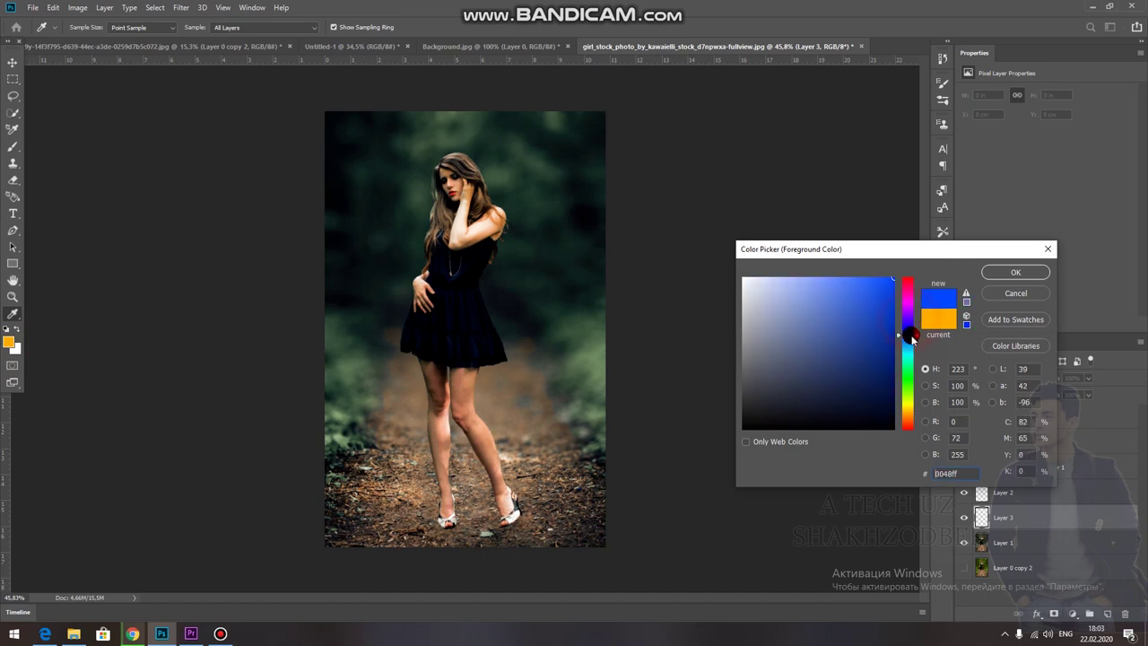
click(1015, 272)
- Paint a soft 11% blue wash over the upper background and both sides
mouse_move(603, 134)
mouse_down()
mouse_move(533, 128)
mouse_move(595, 146)
mouse_move(567, 167)
mouse_up()
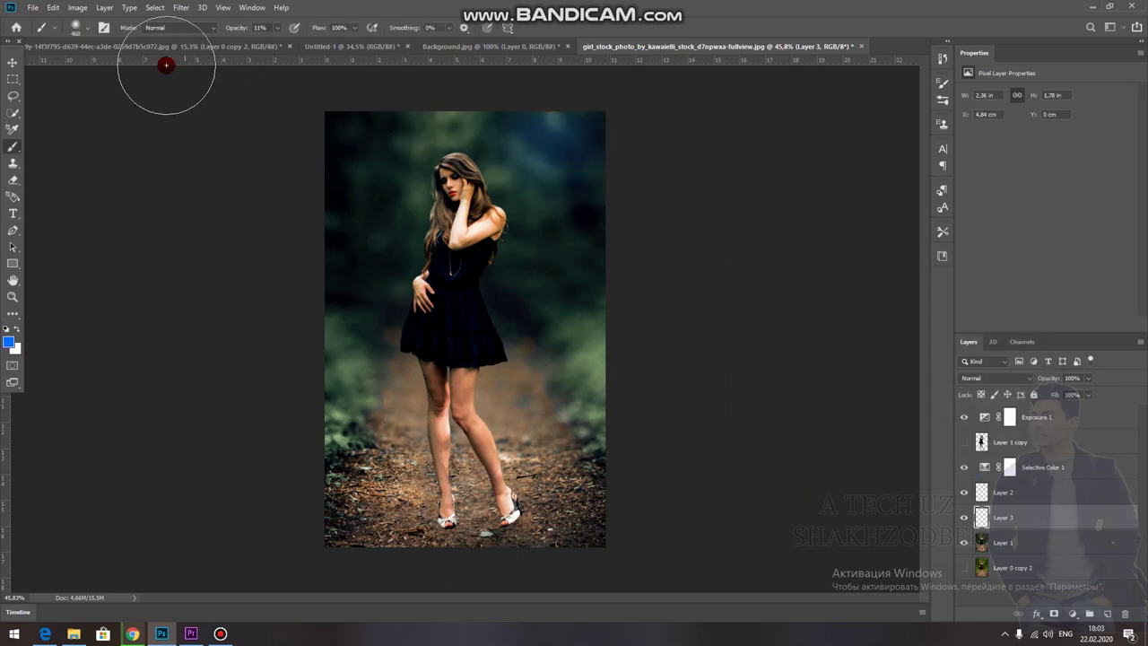
click(277, 28)
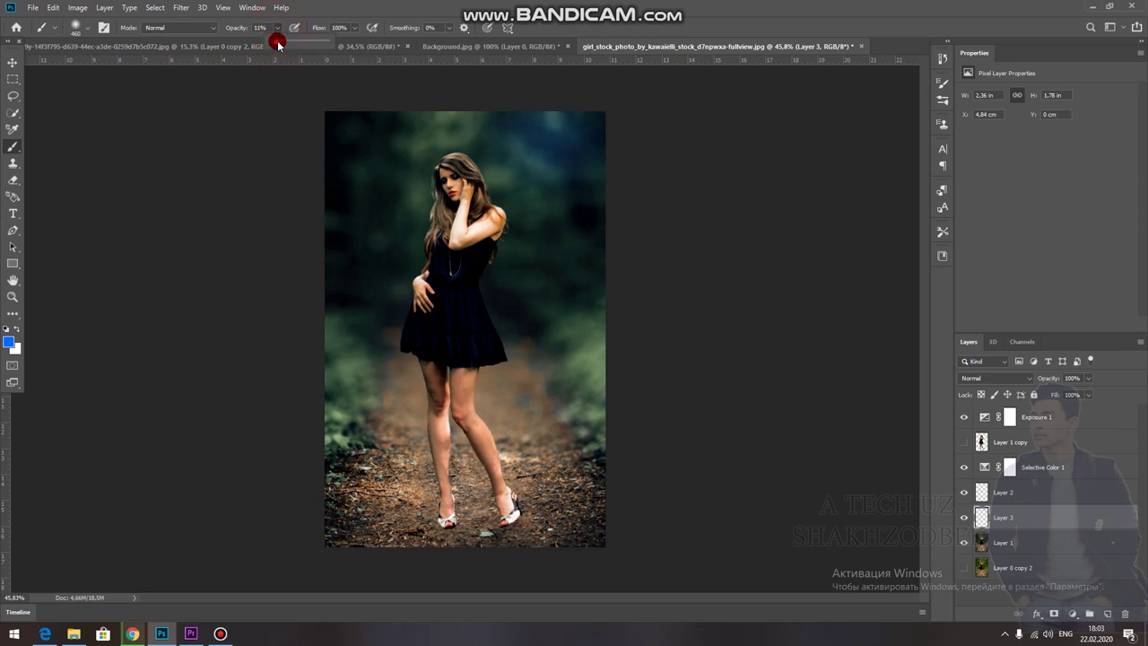
mouse_move(585, 260)
mouse_down()
mouse_move(584, 210)
mouse_move(448, 128)
mouse_move(434, 132)
mouse_up()
mouse_move(350, 133)
mouse_down()
mouse_move(361, 192)
mouse_move(316, 436)
mouse_move(398, 205)
mouse_move(449, 153)
mouse_move(513, 226)
mouse_move(597, 416)
mouse_move(508, 249)
mouse_move(323, 185)
mouse_move(326, 120)
mouse_move(333, 197)
mouse_up()
click(320, 195)
drag(595, 185, 631, 236)
click(114, 129)
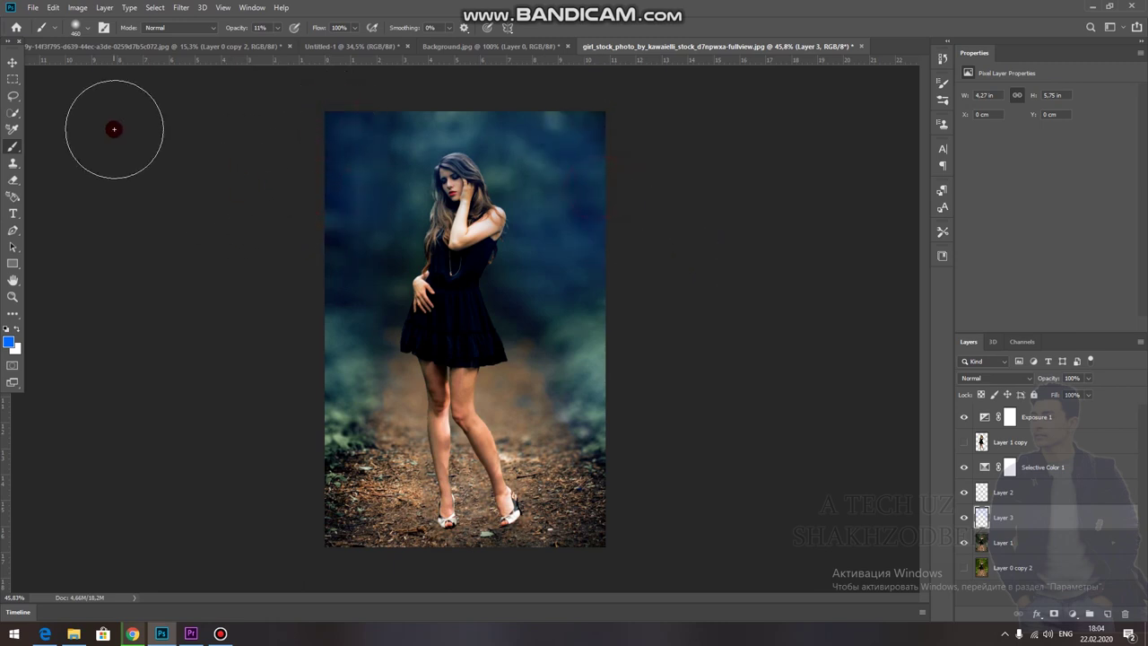
click(12, 62)
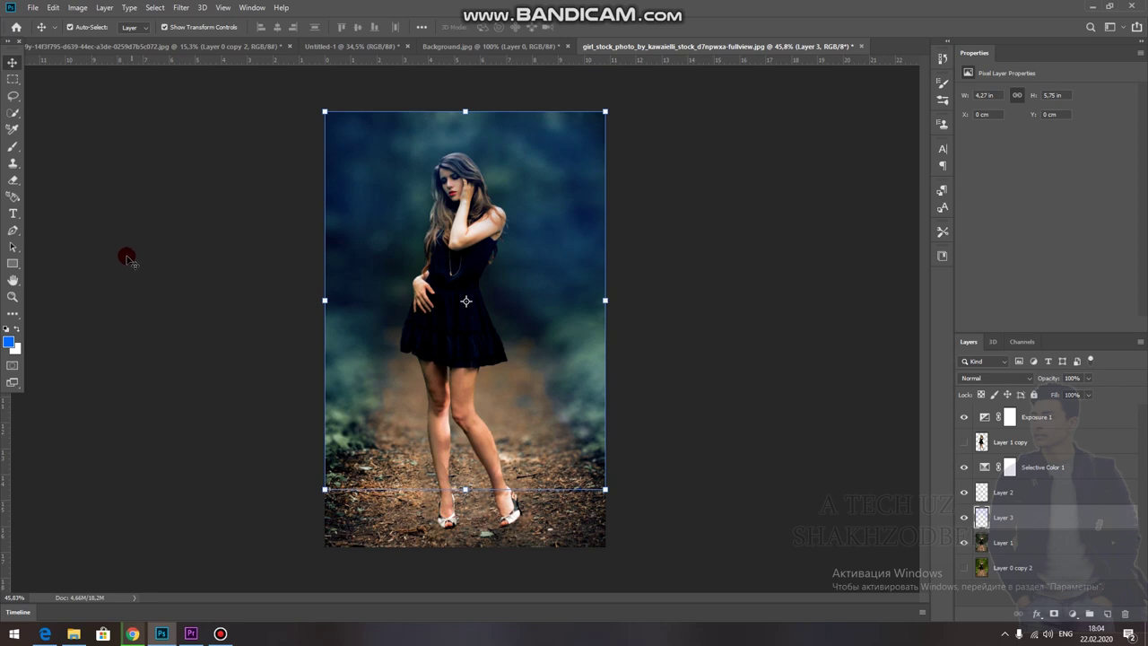
- Erase the blue wash from the woman's hair, shoulders and dress
click(13, 180)
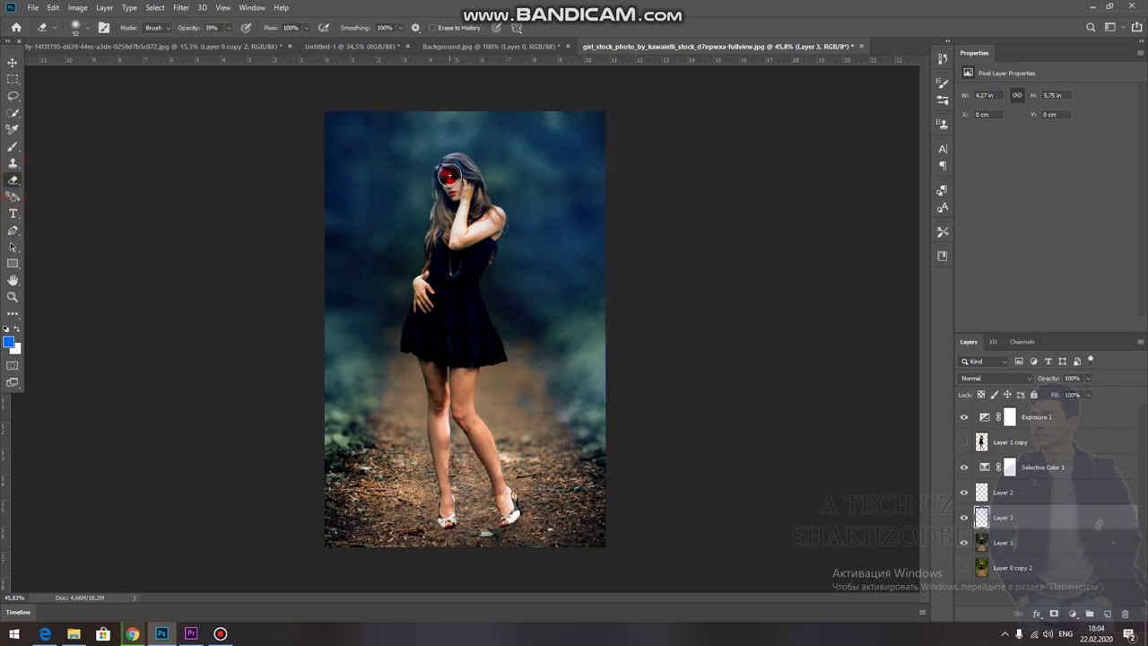
scroll(449, 175, up, 1)
drag(453, 128, 418, 254)
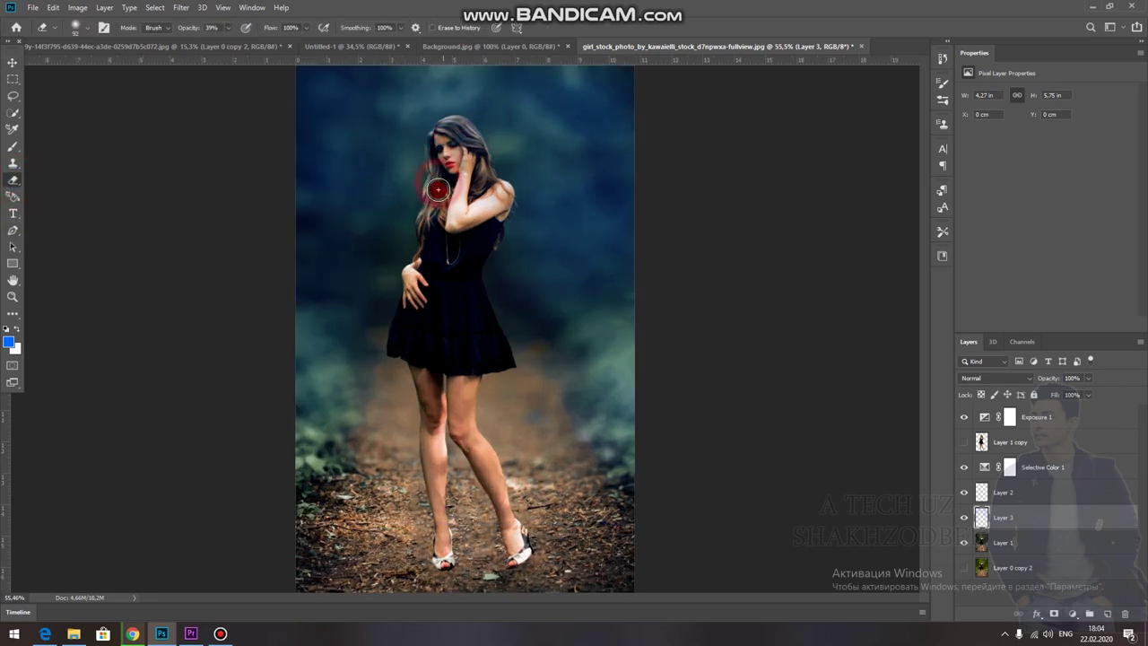
drag(418, 254, 442, 342)
click(451, 119)
mouse_move(443, 133)
mouse_down()
mouse_move(469, 134)
mouse_move(493, 204)
mouse_move(423, 141)
mouse_move(454, 116)
mouse_move(446, 234)
mouse_up()
scroll(697, 223, down, 2)
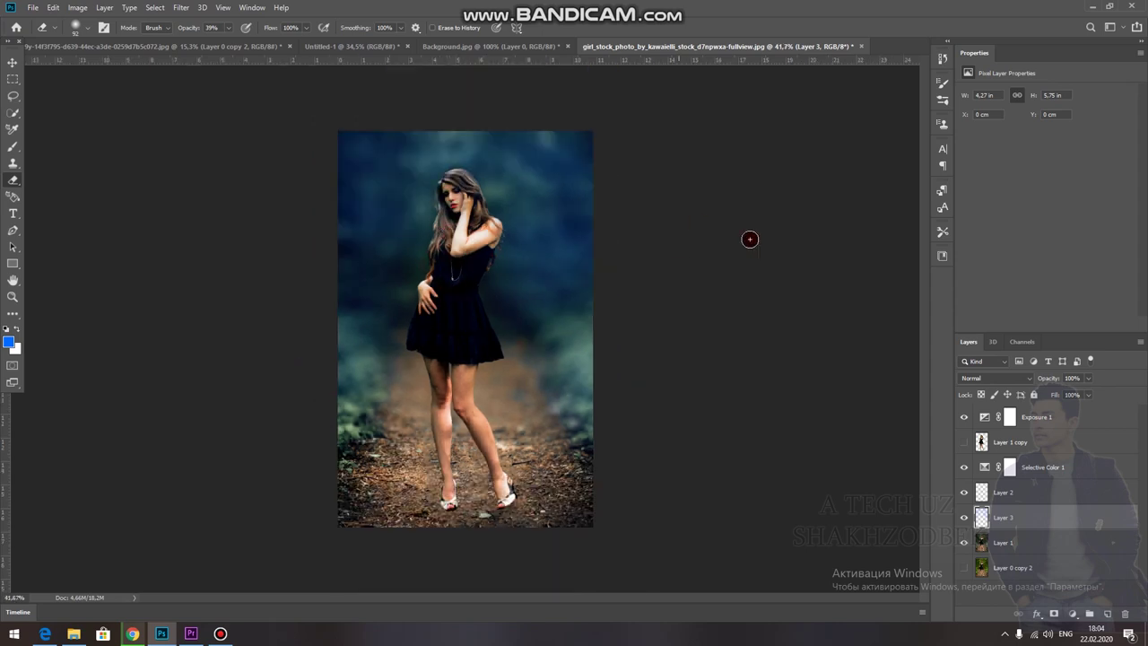
- Toggle Layers 2 and 3 to compare, then blend Layer 3 in Screen at 50% opacity
click(1009, 491)
click(965, 492)
click(965, 493)
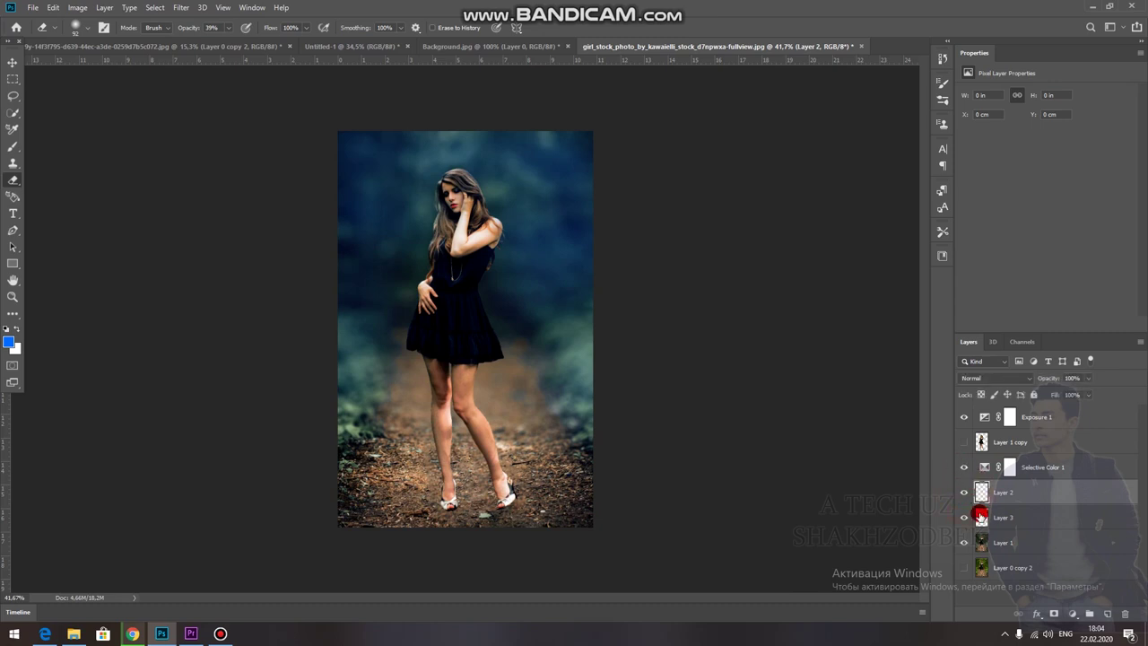
click(1002, 517)
click(965, 518)
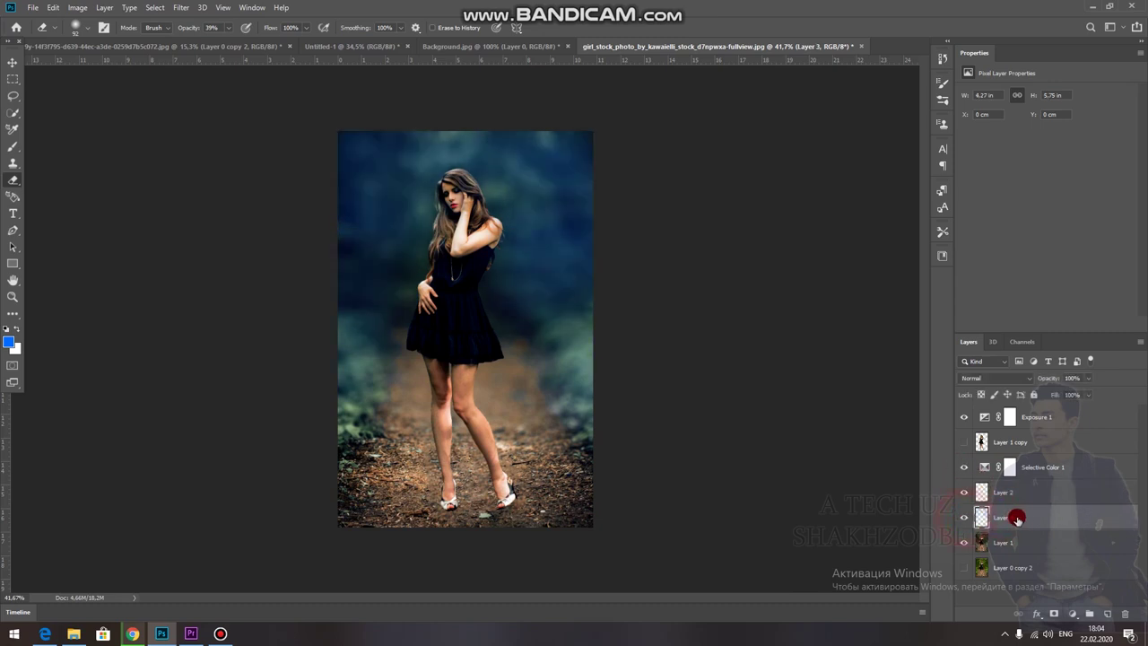
click(1005, 378)
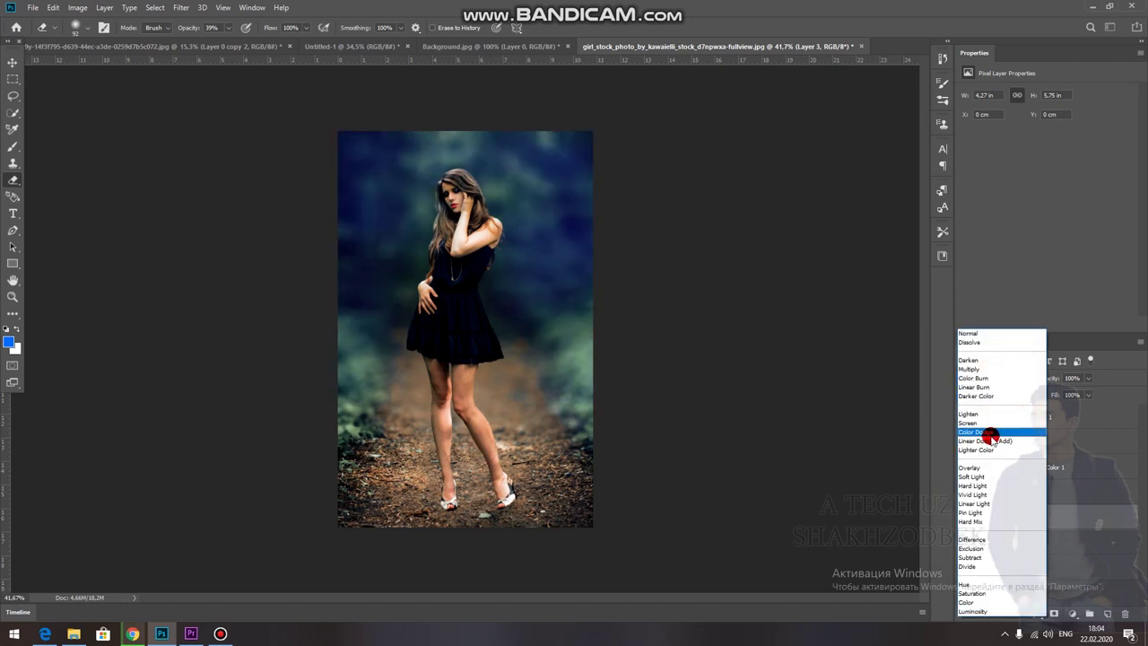
click(973, 423)
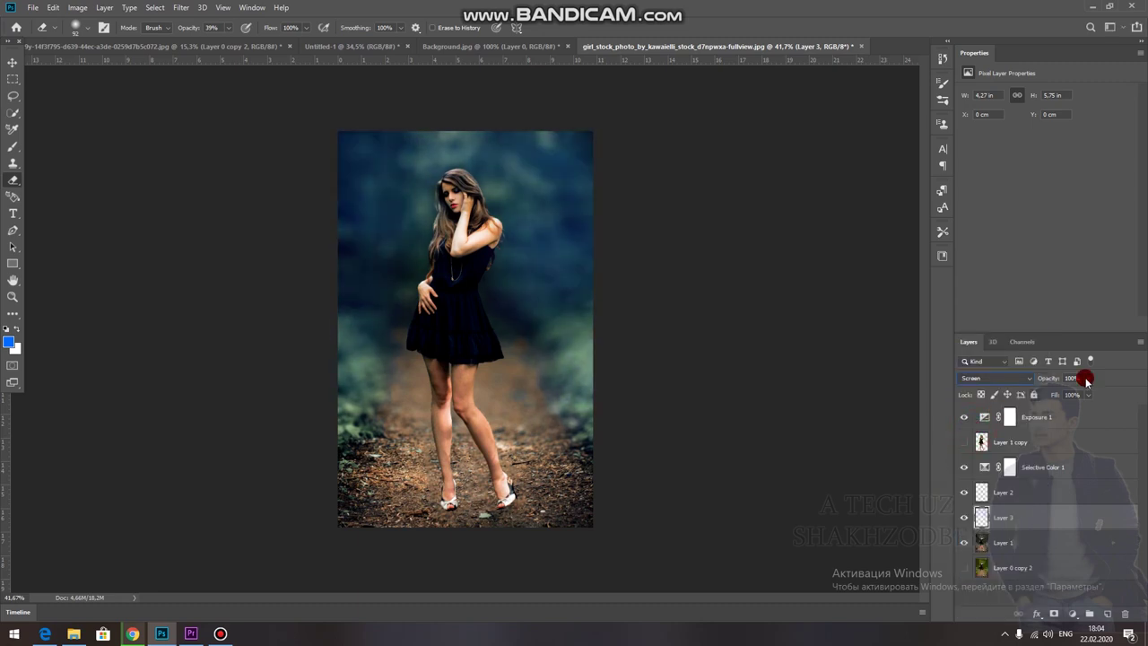
drag(1091, 380, 1059, 395)
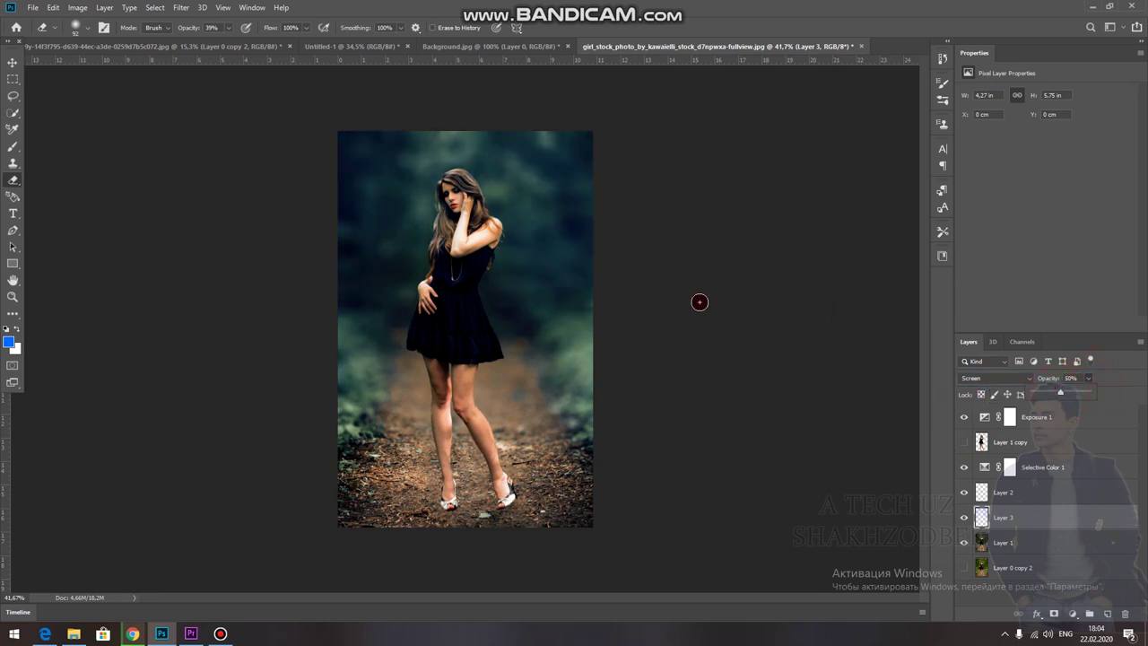
click(11, 63)
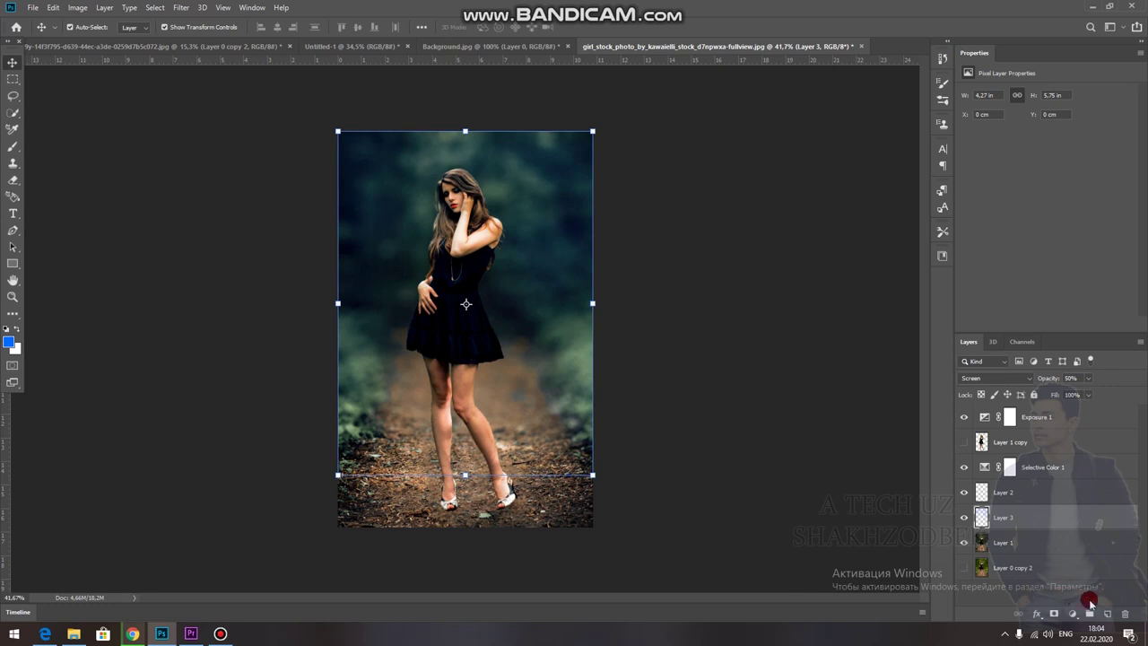
- Create Layer 4 and set the brush colour to warm yellow-orange ffba00
click(1109, 616)
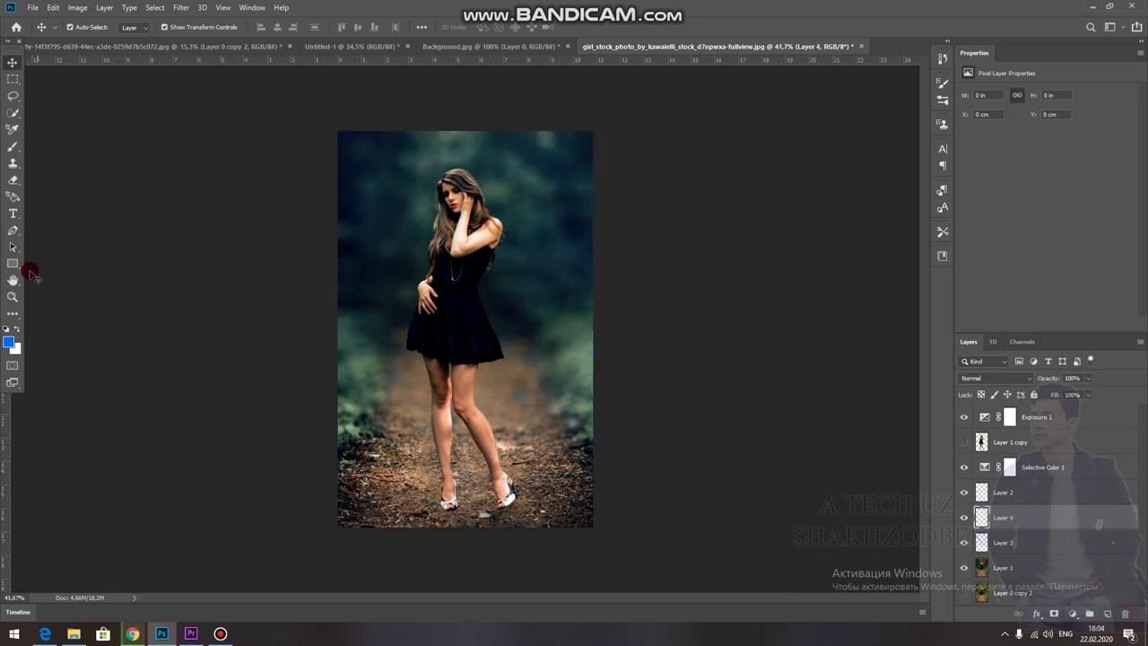
click(10, 147)
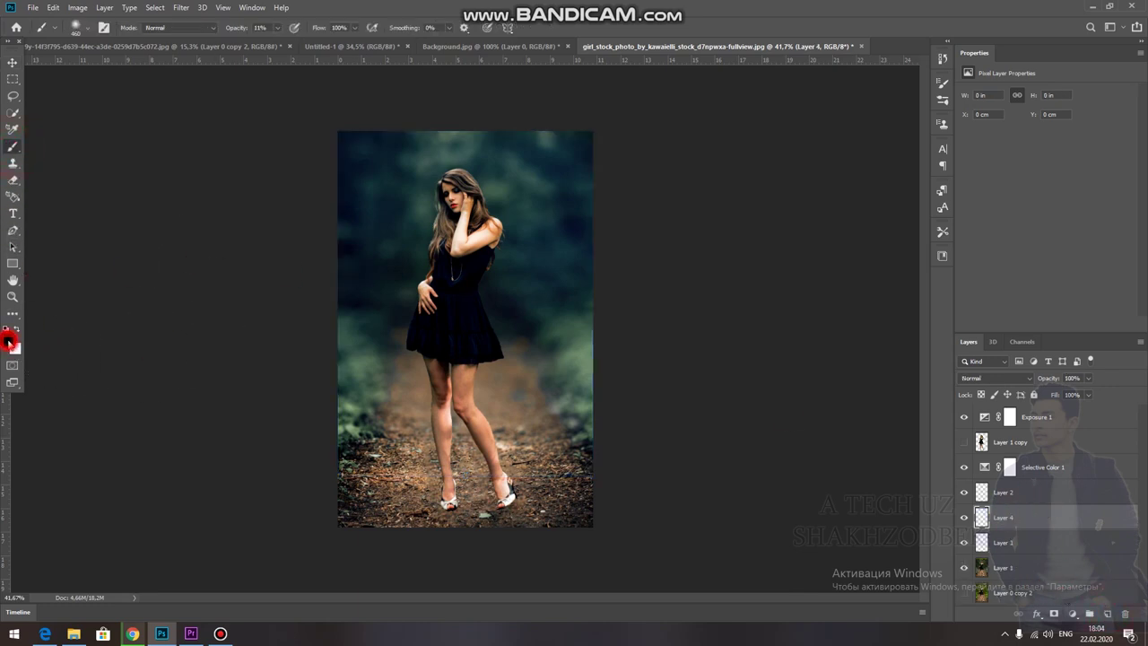
click(9, 341)
drag(920, 366, 920, 414)
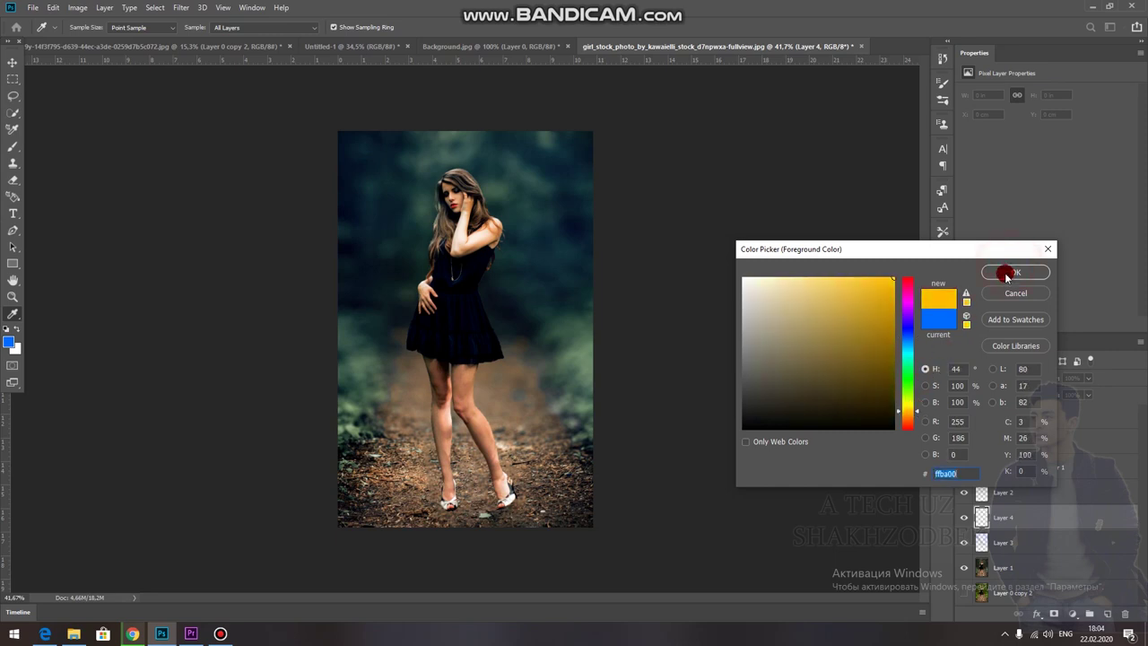
click(1012, 269)
- Paint soft warm light over the upper-left, centre and the woman's upper body
key(b)
drag(339, 137, 515, 328)
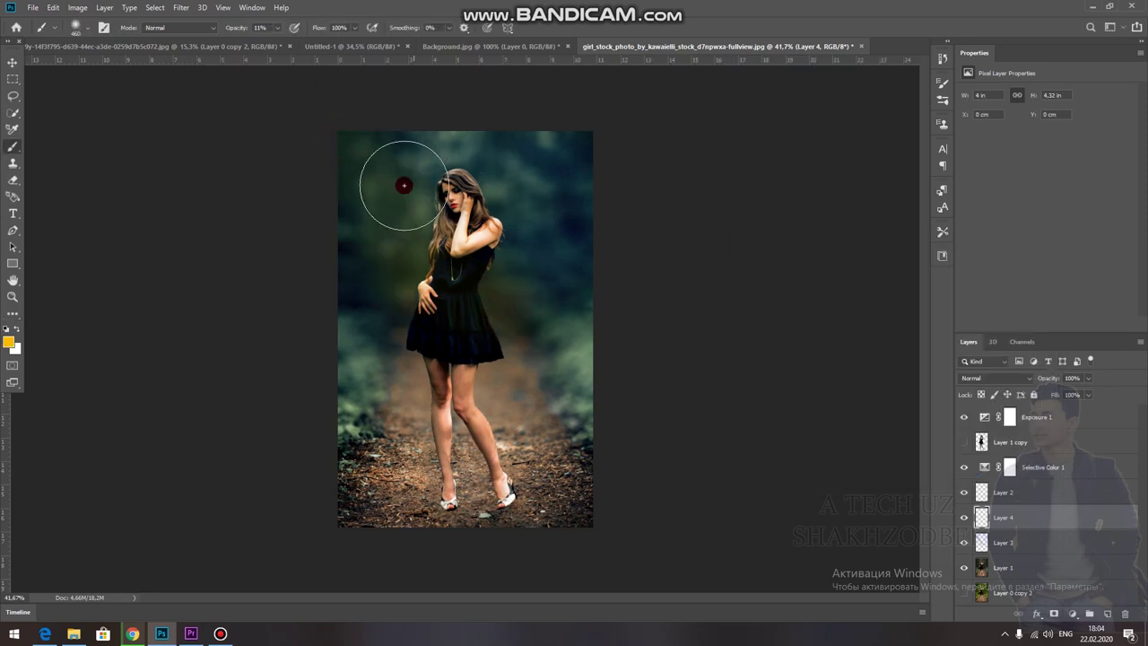
drag(379, 158, 556, 356)
drag(391, 146, 558, 294)
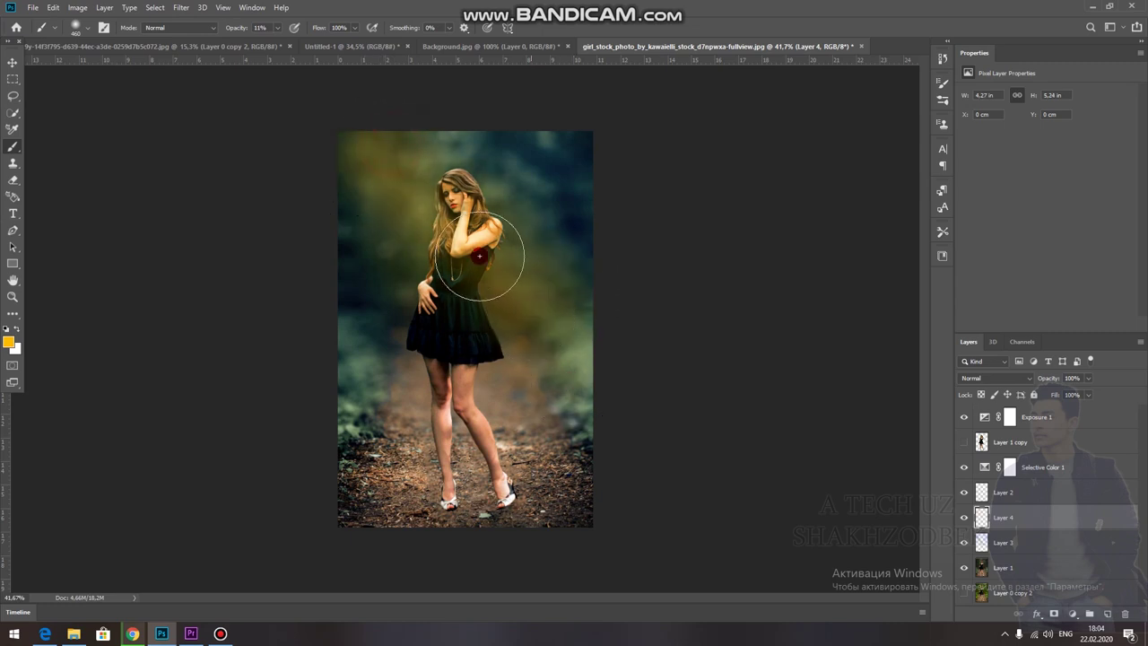
drag(369, 161, 515, 310)
drag(431, 173, 595, 302)
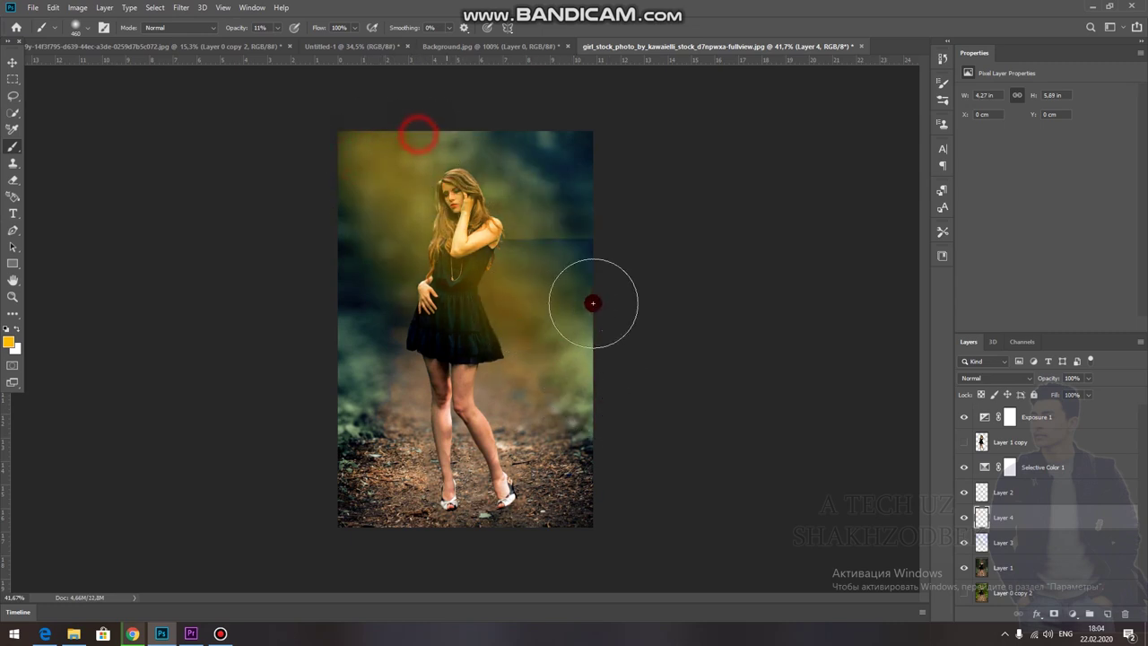
mouse_move(497, 134)
mouse_down()
mouse_move(511, 153)
mouse_move(483, 150)
mouse_move(443, 180)
mouse_move(461, 205)
mouse_up()
click(13, 62)
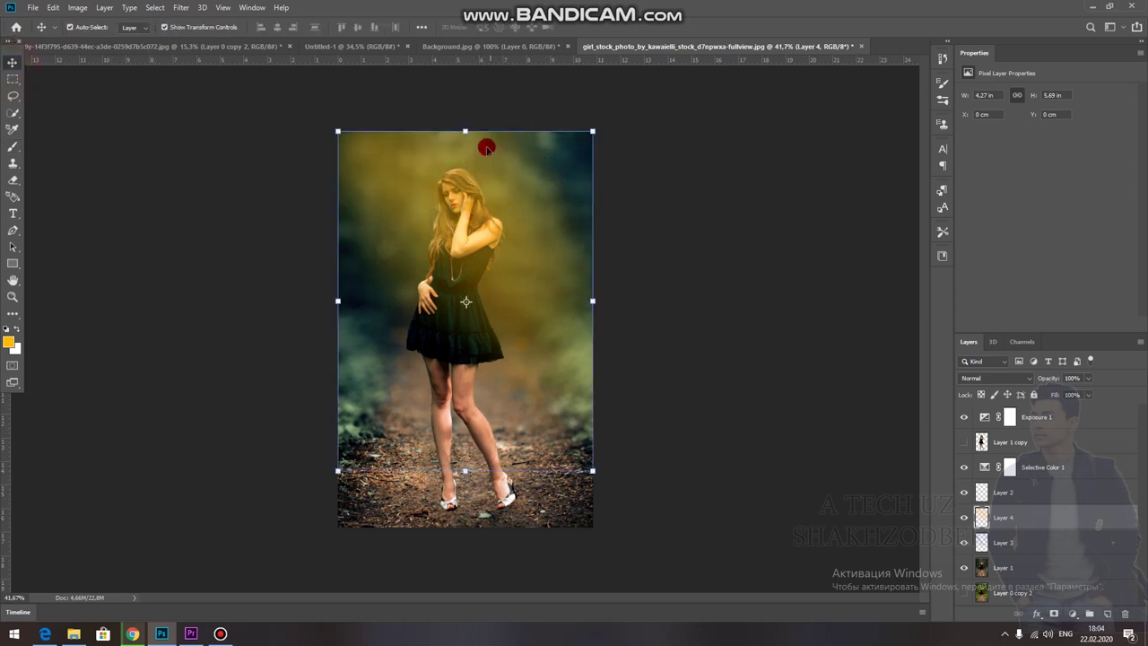
- Scale, rotate and reposition the yellow light layer with Free Transform, then commit
mouse_move(467, 127)
mouse_down()
mouse_move(474, 313)
mouse_move(415, 164)
mouse_move(429, 205)
mouse_up()
drag(386, 336, 386, 380)
mouse_move(407, 310)
mouse_down()
mouse_move(376, 252)
mouse_move(351, 241)
mouse_up()
mouse_move(326, 321)
mouse_down()
mouse_move(363, 311)
mouse_move(343, 258)
mouse_up()
mouse_move(469, 389)
mouse_down()
mouse_move(391, 446)
mouse_move(356, 243)
mouse_move(387, 281)
mouse_up()
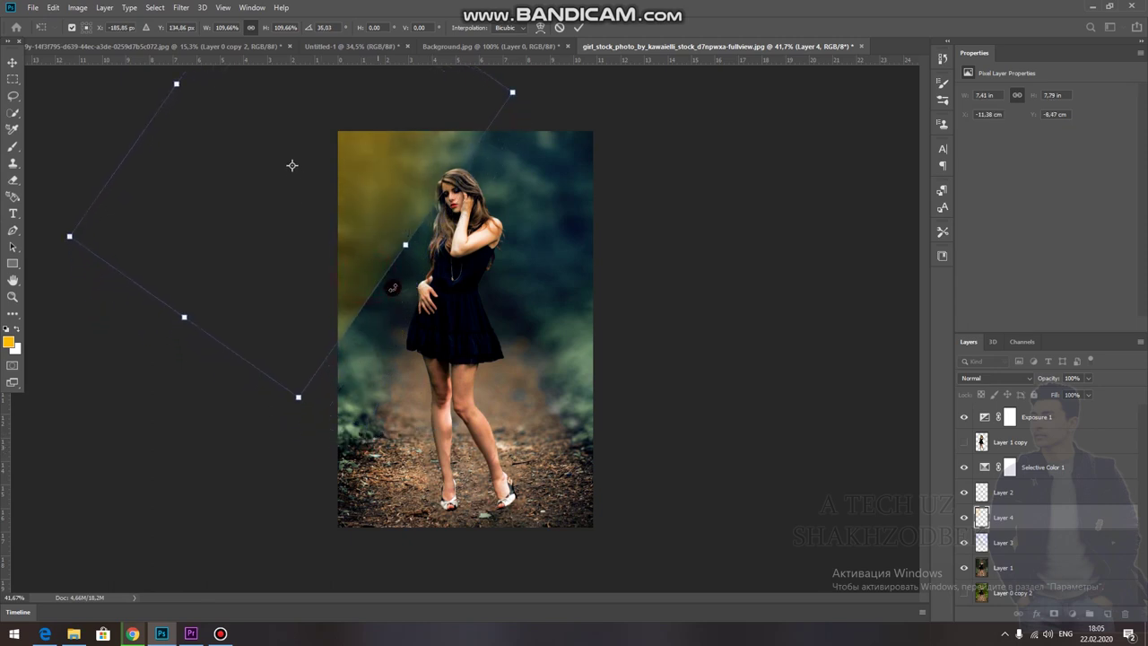
mouse_move(299, 413)
mouse_down()
mouse_move(440, 397)
mouse_move(546, 338)
mouse_move(597, 274)
mouse_move(628, 202)
mouse_move(623, 167)
mouse_move(256, 243)
mouse_move(349, 339)
mouse_up()
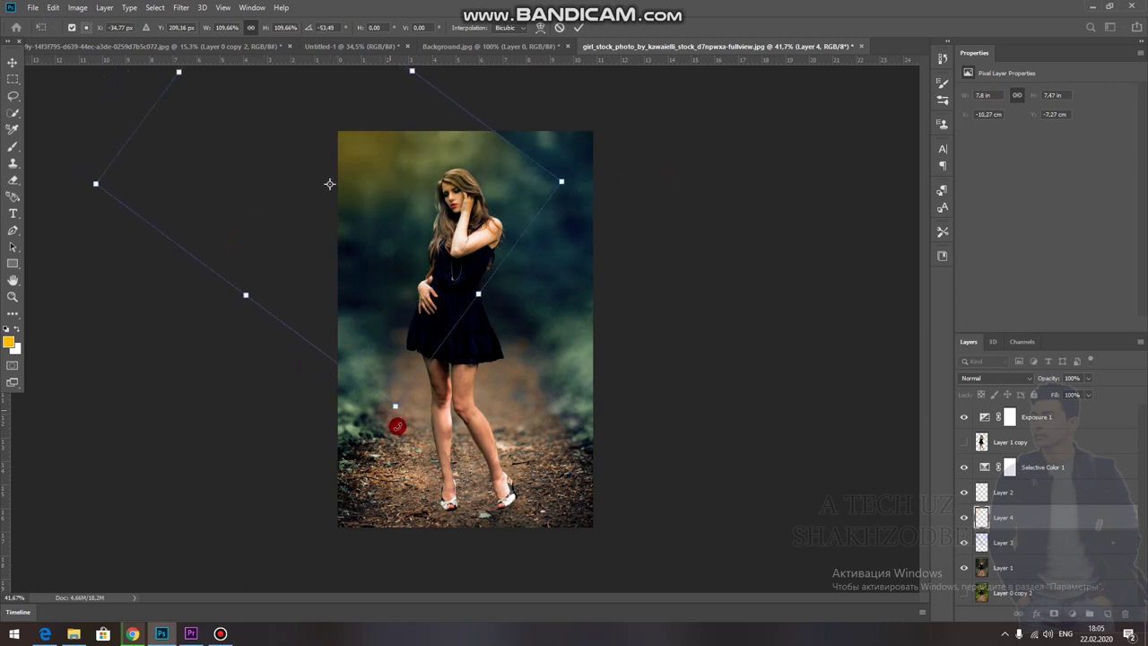
mouse_move(397, 426)
mouse_down()
mouse_move(472, 380)
mouse_move(480, 390)
mouse_up()
mouse_move(381, 308)
mouse_down()
mouse_move(423, 379)
mouse_move(439, 344)
mouse_up()
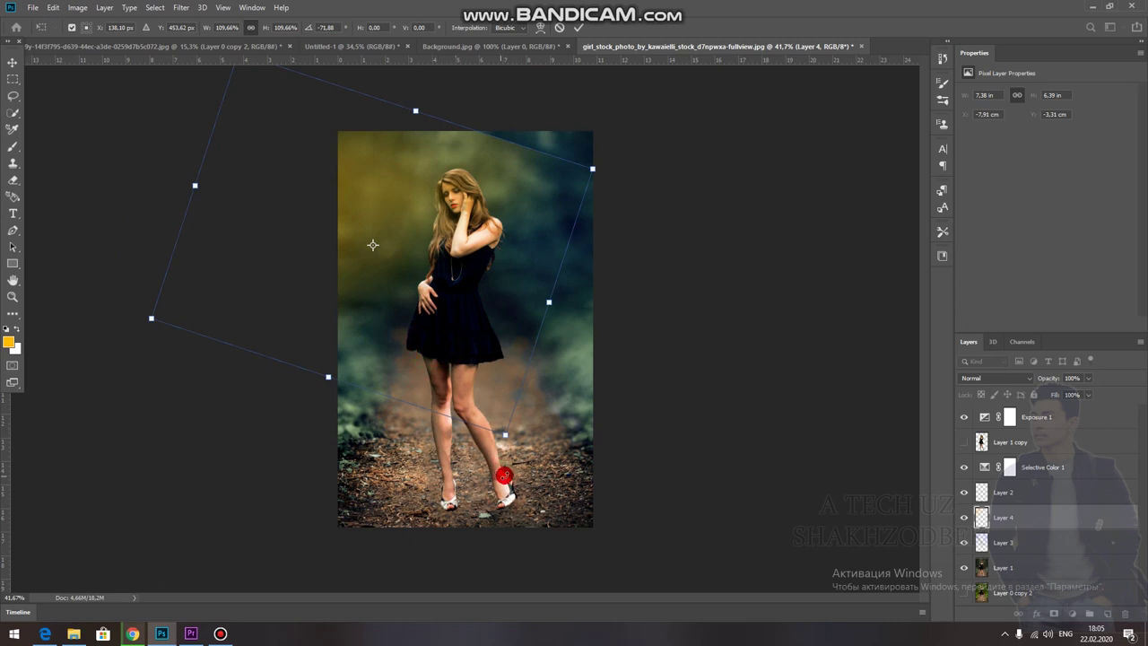
mouse_move(485, 395)
mouse_down()
mouse_move(444, 417)
mouse_move(437, 379)
mouse_up()
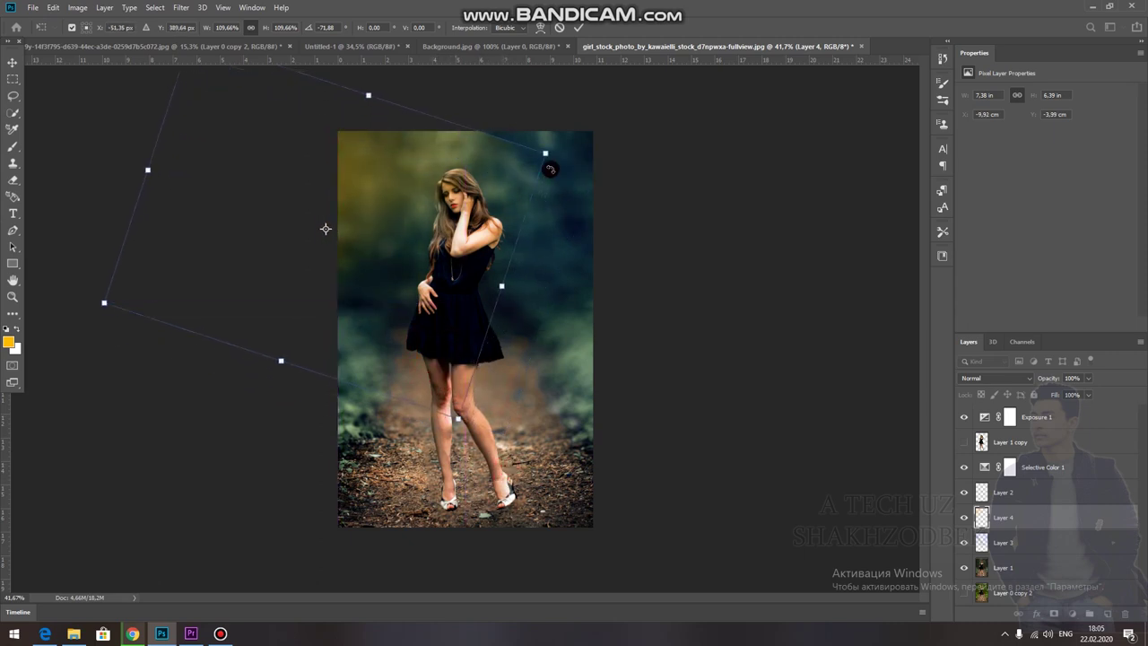
click(579, 26)
- Nudge the yellow glow up-right and lower Layer 4's opacity to 59%
click(735, 346)
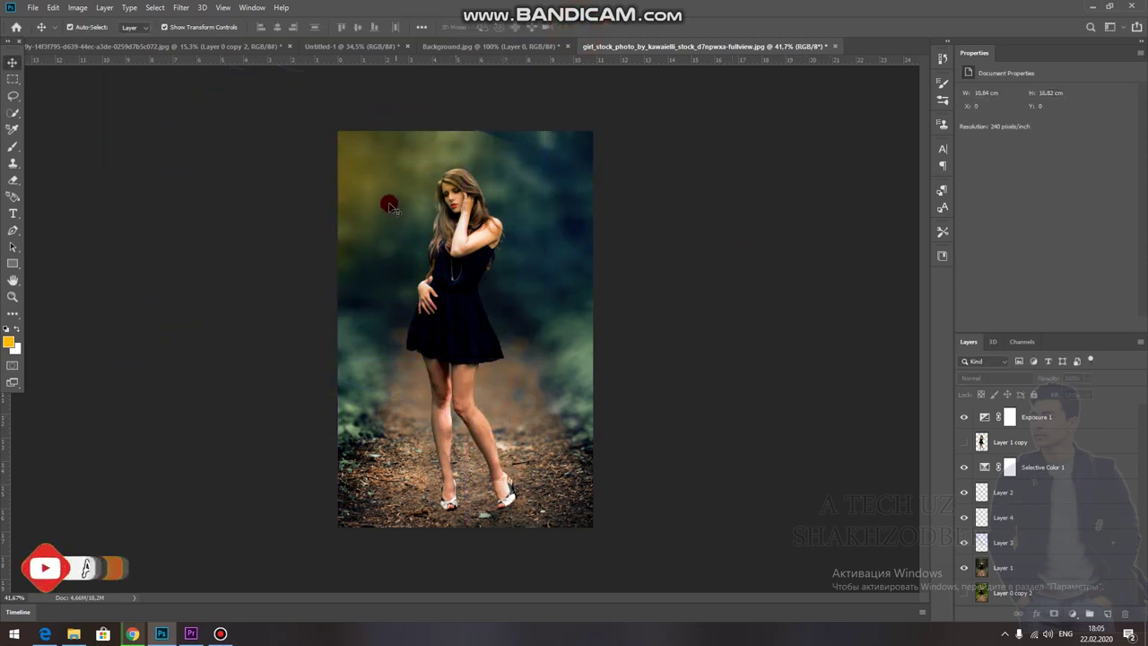
click(381, 190)
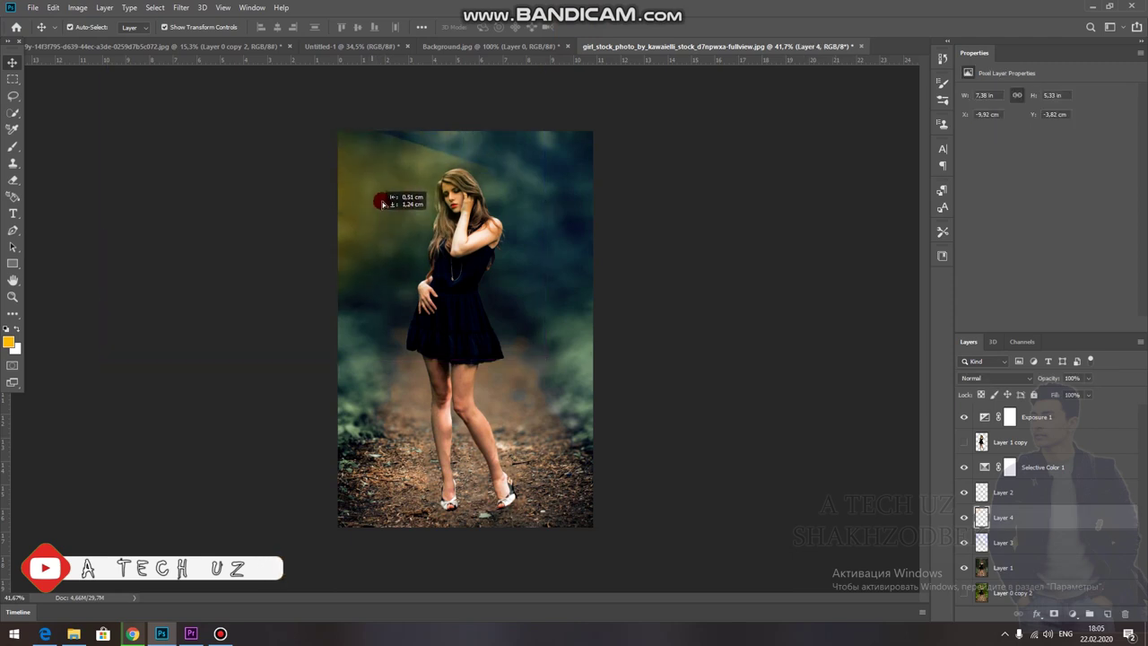
drag(385, 193, 397, 175)
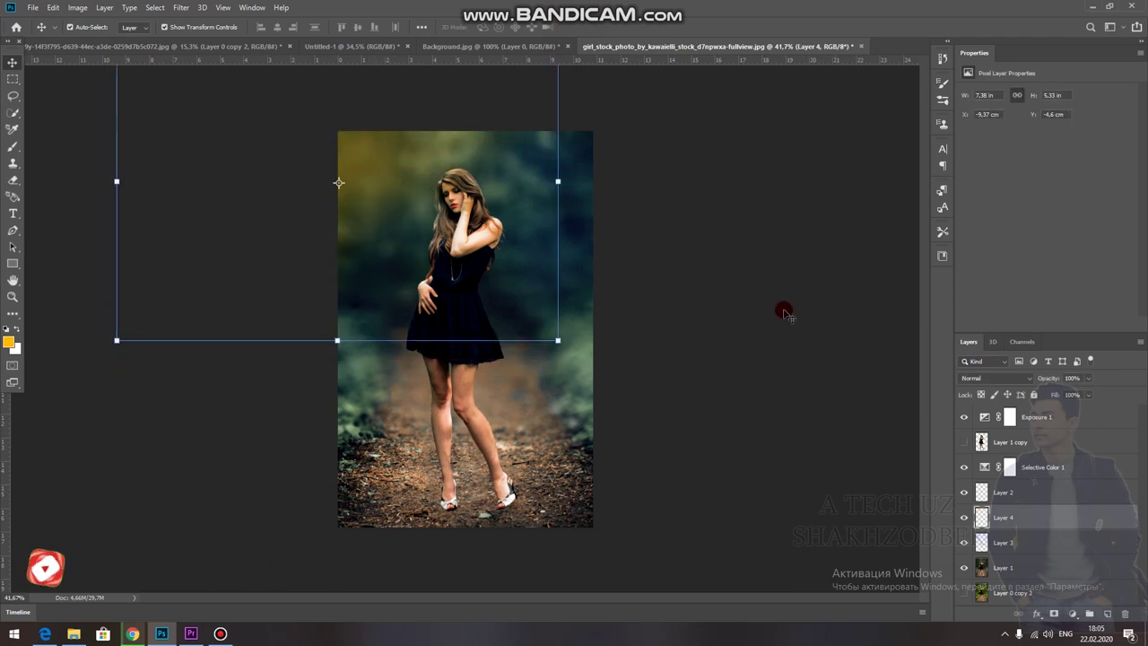
click(1088, 381)
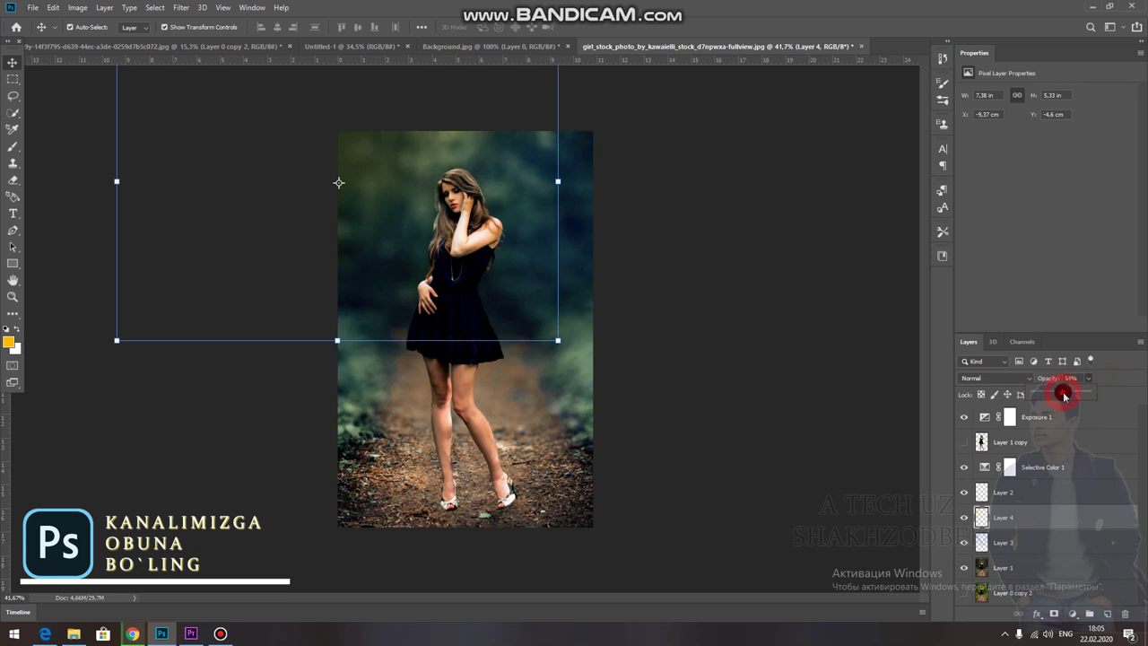
drag(1062, 394, 1077, 392)
click(833, 360)
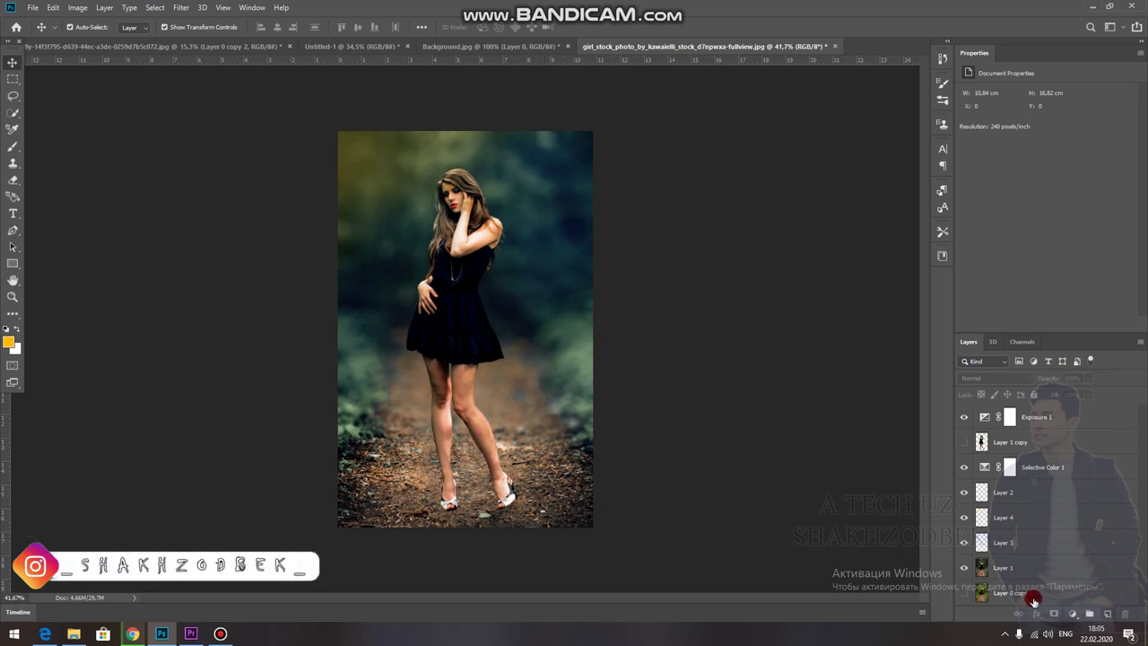
- Move Layer 0 copy 2 to the top and toggle it for a before/after comparison, leaving it hidden
drag(1023, 594, 1031, 492)
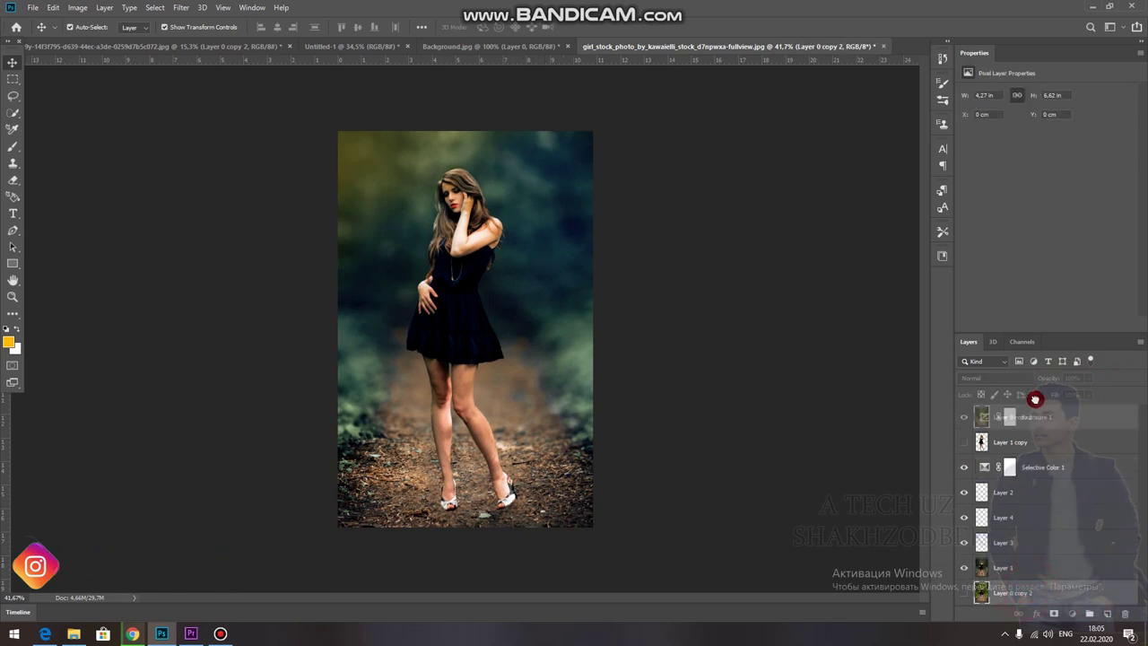
mouse_move(1031, 493)
mouse_down()
mouse_move(1092, 582)
mouse_move(1061, 431)
mouse_move(1096, 412)
mouse_up()
click(964, 418)
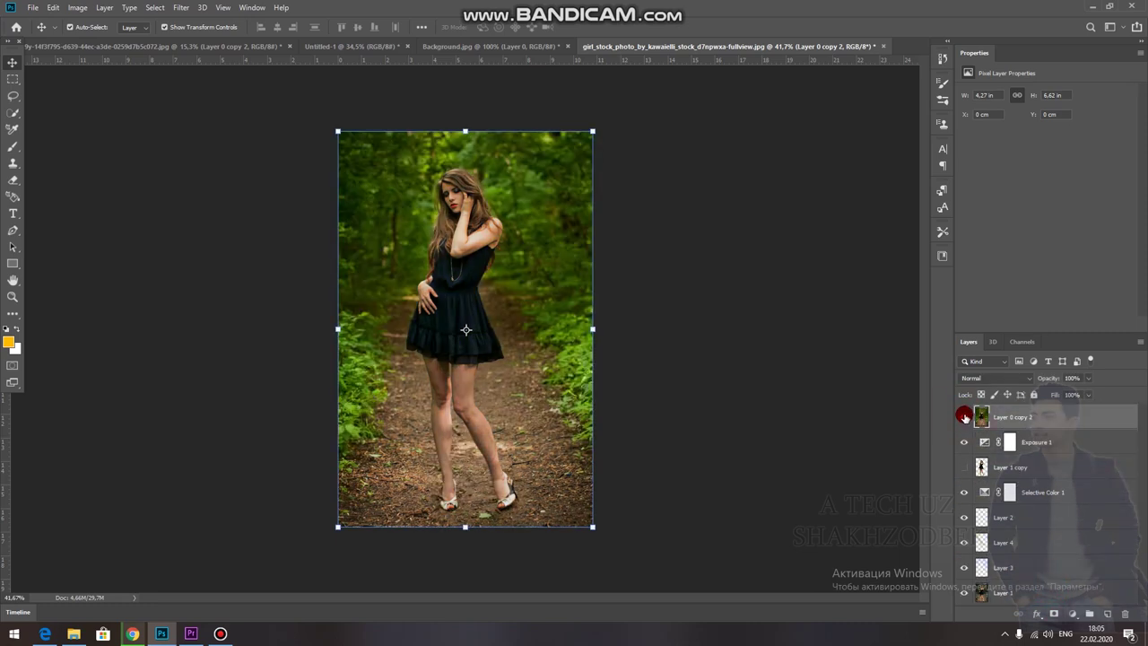
click(963, 417)
click(965, 416)
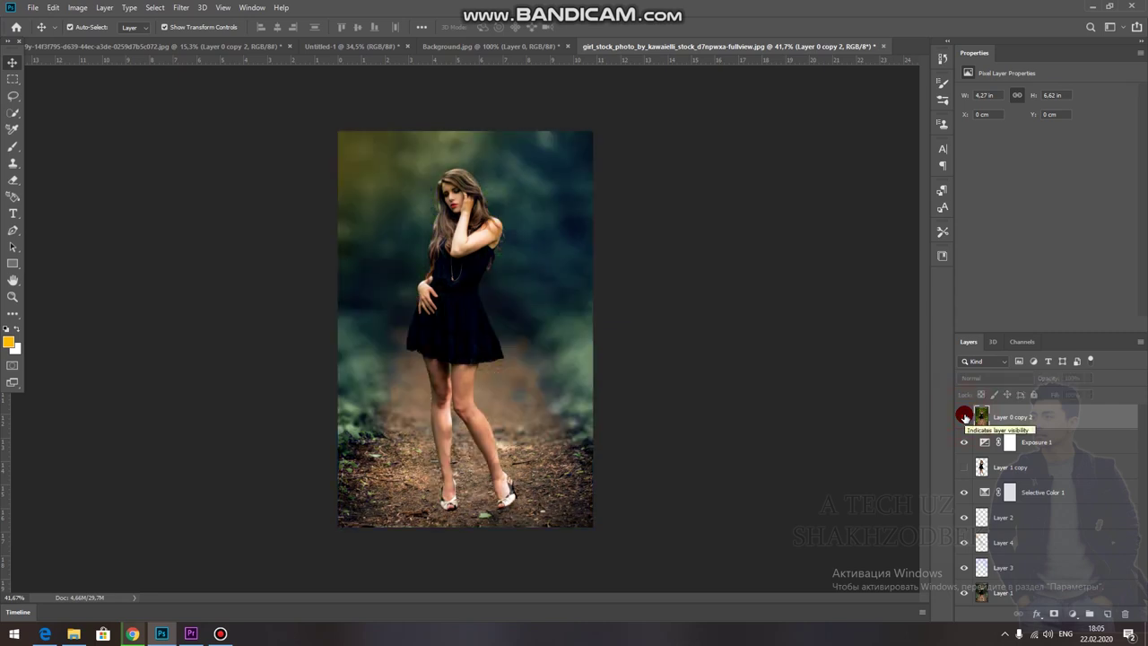
click(965, 418)
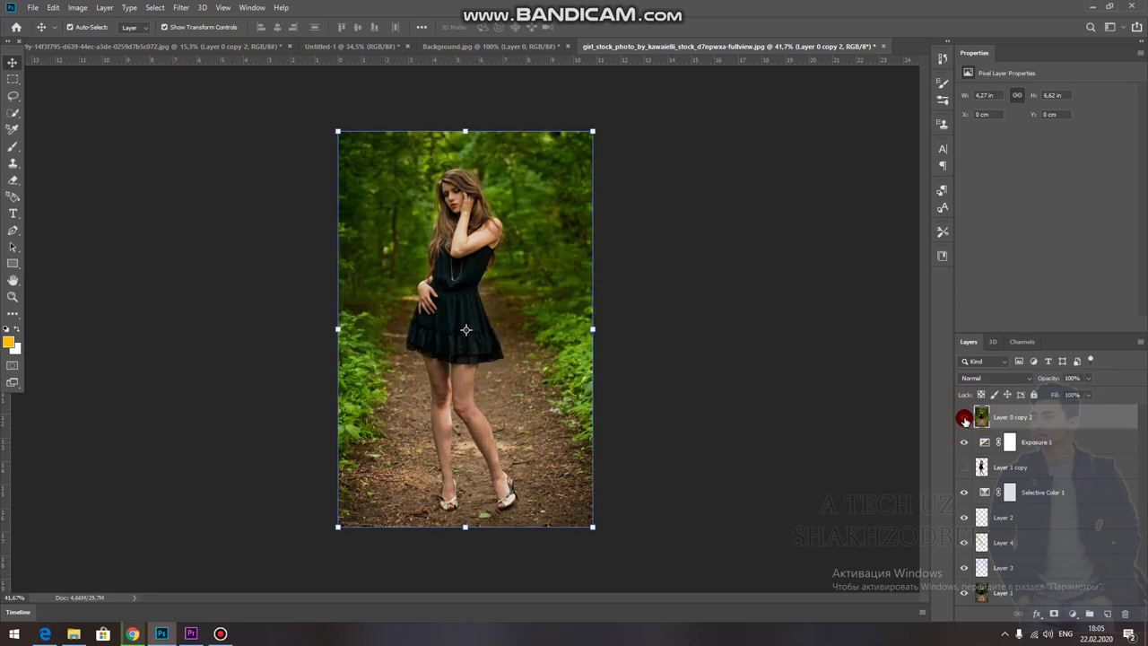
click(964, 418)
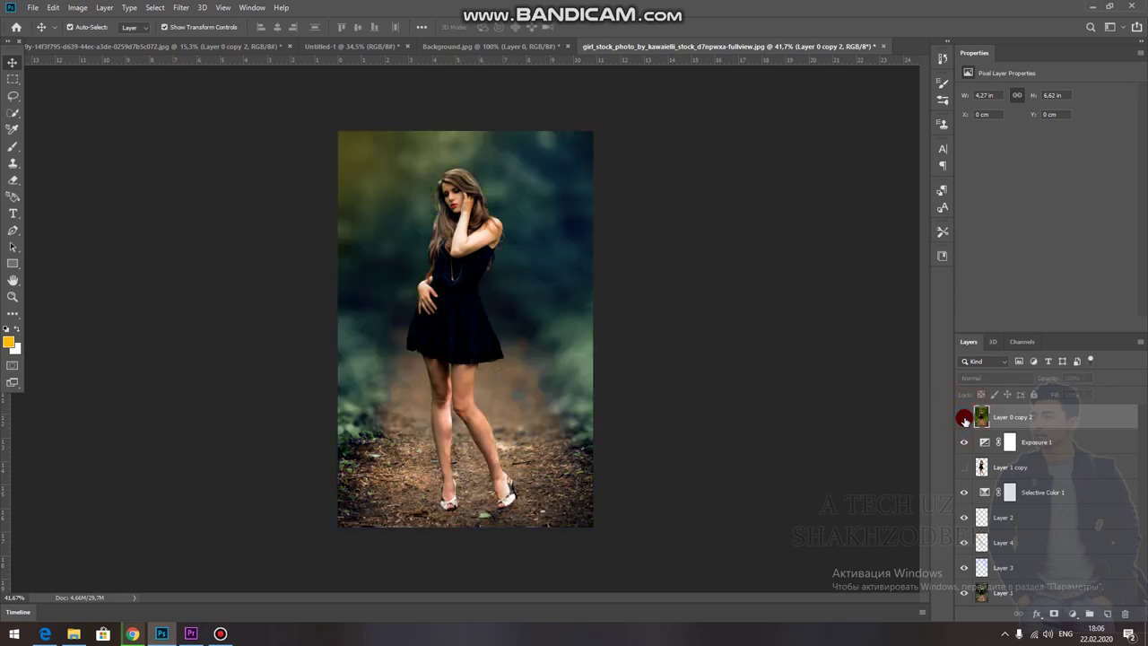